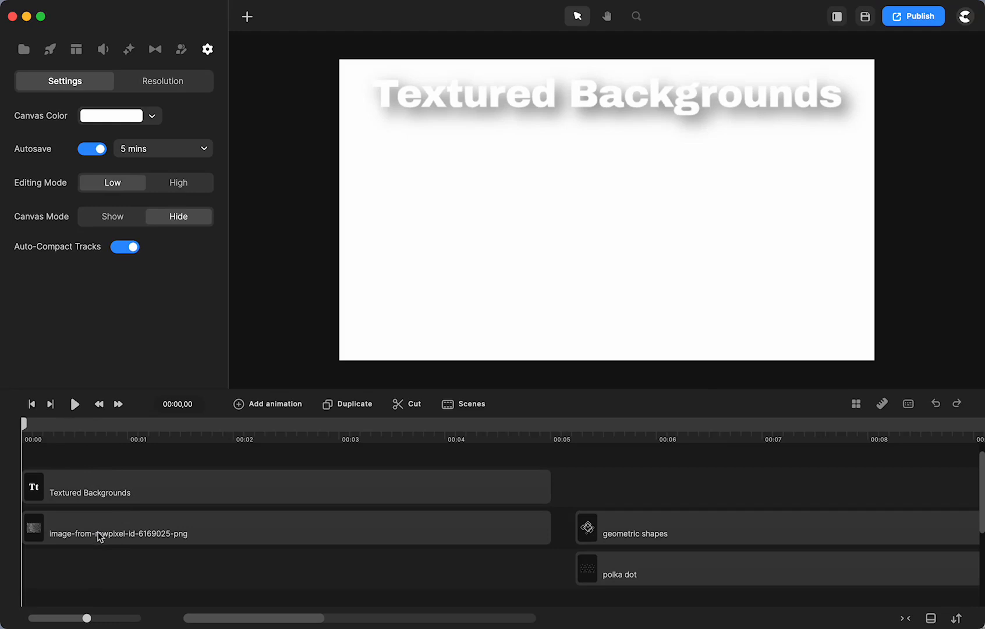
- Set the opacity of the floral image clip to 47%
{"action": "left_click", "coordinate": [130, 536]}
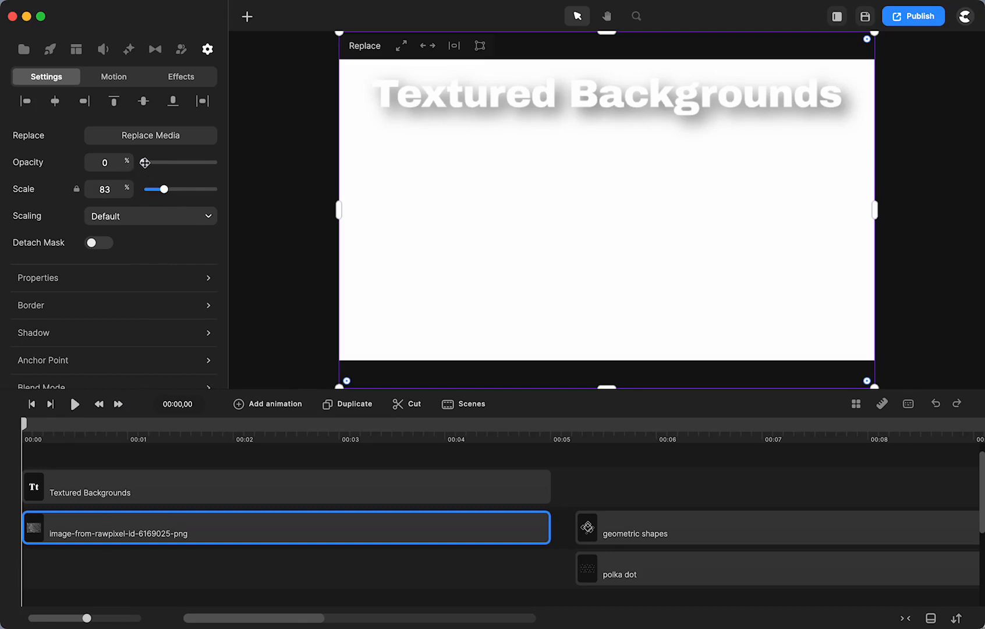
{"action": "left_click_drag", "start_coordinate": [145, 164], "coordinate": [236, 167]}
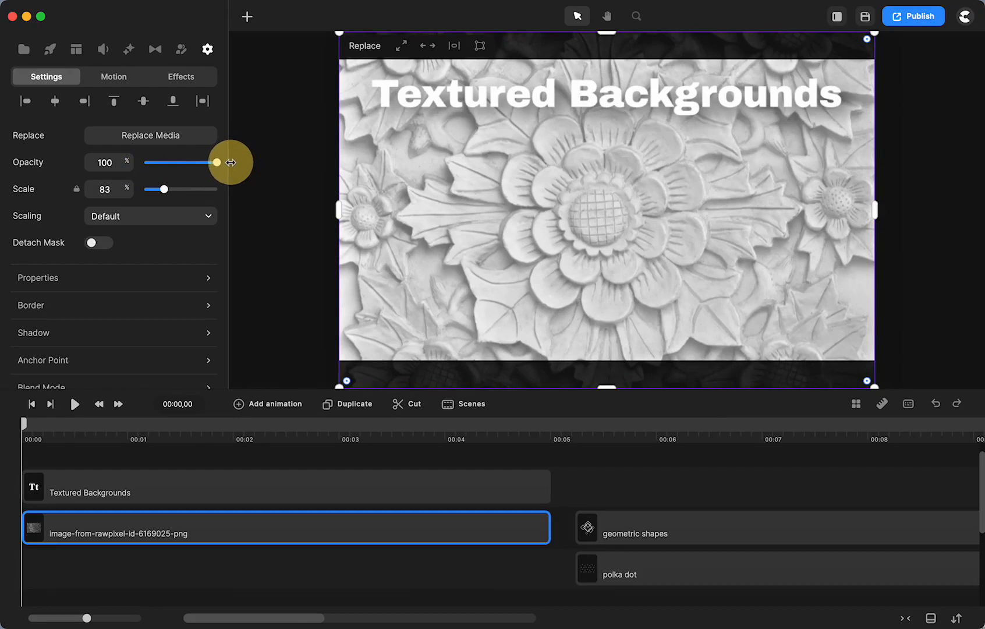
{"action": "left_click_drag", "start_coordinate": [232, 162], "coordinate": [180, 160]}
- Set the floral image clip's shadow to a distance of 1 px and a blur of 2 px, and deselect the clip
{"action": "left_click", "coordinate": [184, 334]}
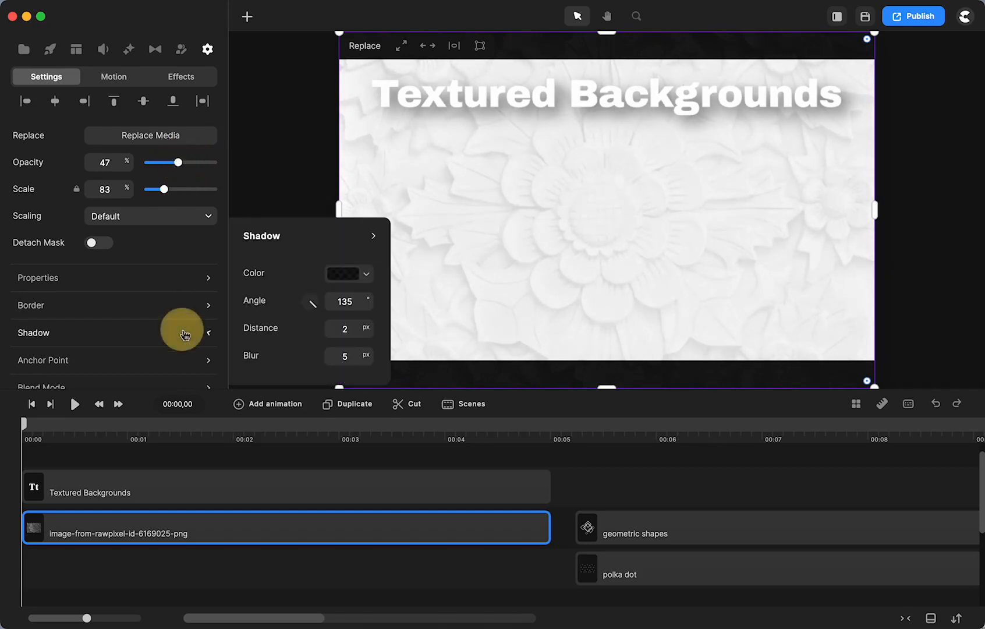
{"action": "left_click_drag", "start_coordinate": [368, 329], "coordinate": [330, 352]}
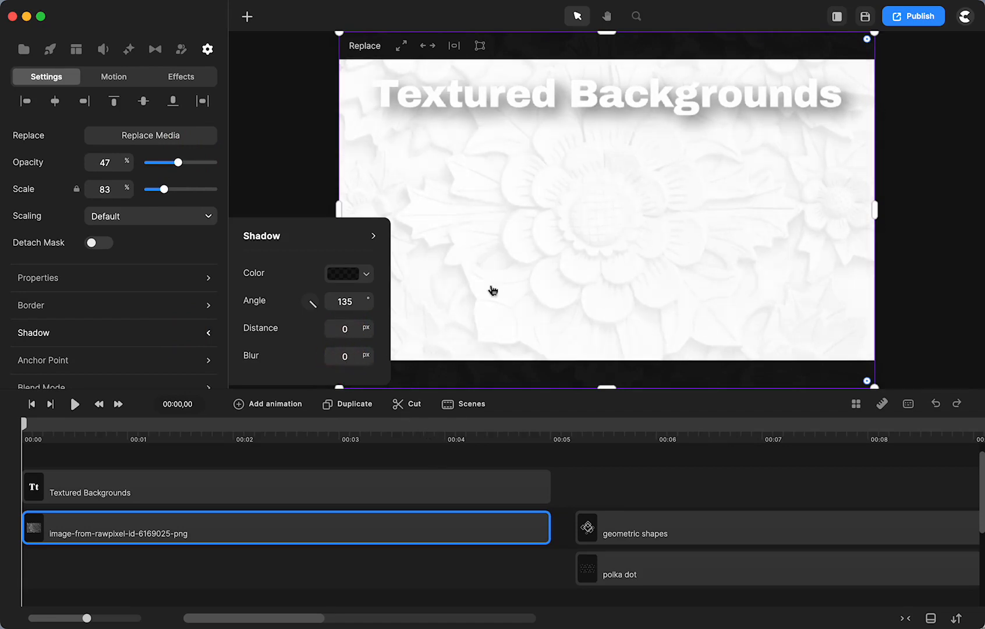
{"action": "left_click_drag", "start_coordinate": [365, 329], "coordinate": [370, 355]}
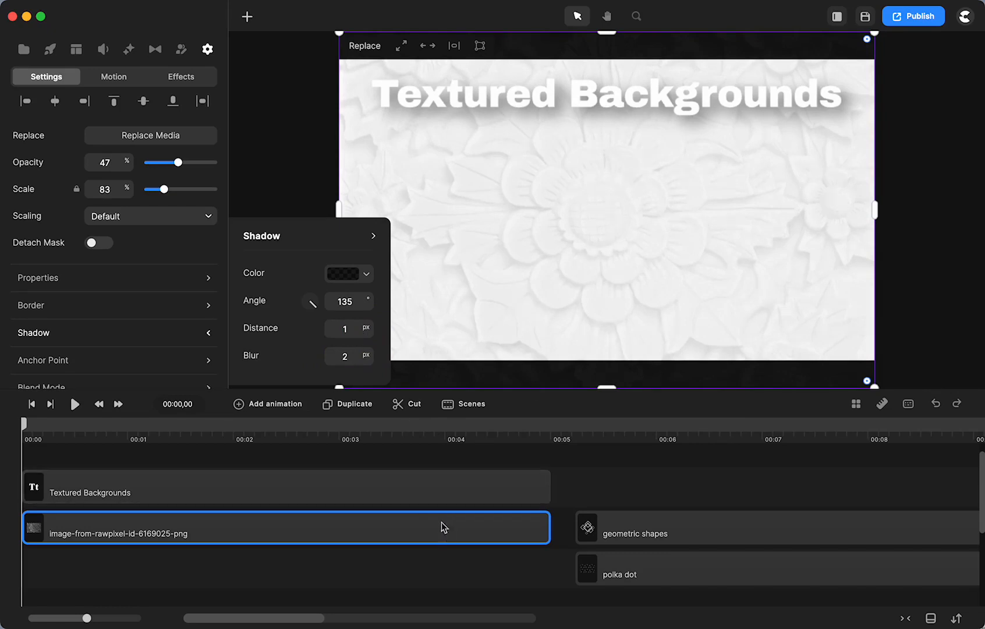
{"action": "left_click", "coordinate": [414, 460]}
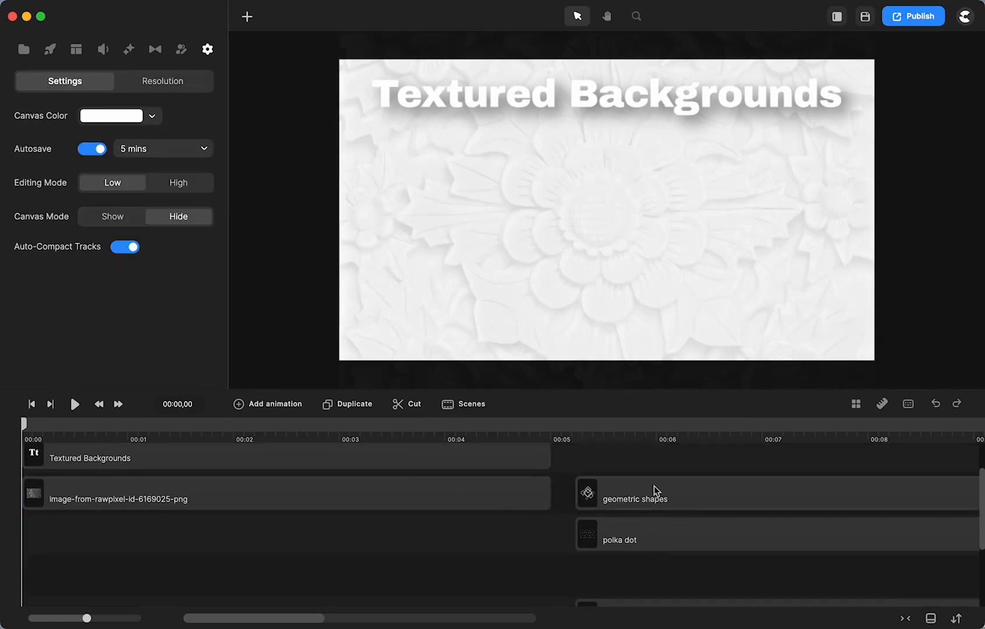
- Move Fabric Texture 06 to the timeline start and park the floral image clip past 5 s, aligned above the geometric shapes clip
{"action": "scroll", "coordinate": [654, 486], "scroll_direction": "down", "scroll_amount": 3}
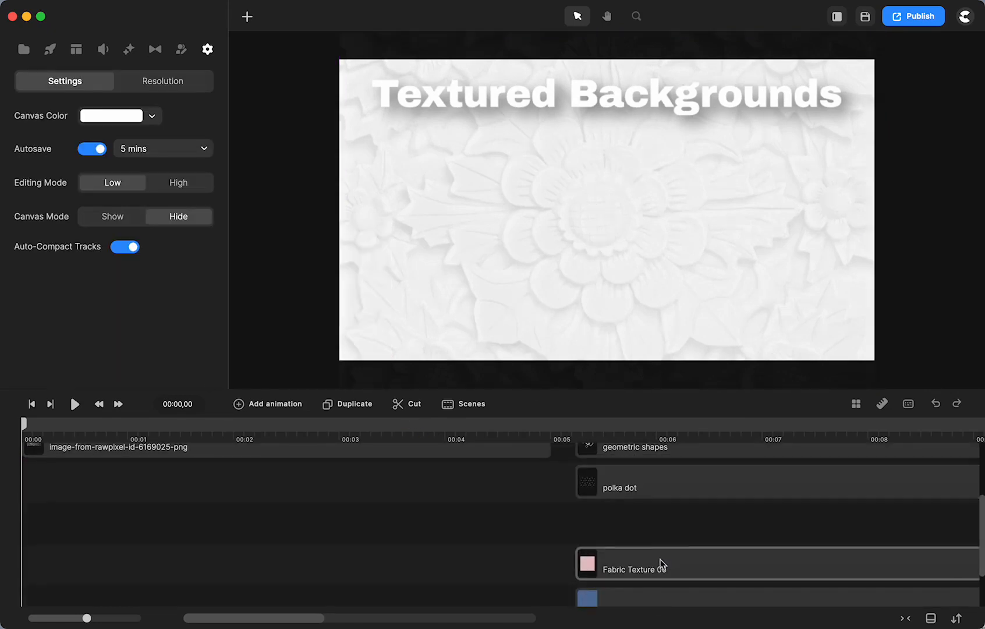
{"action": "left_click_drag", "start_coordinate": [640, 565], "coordinate": [82, 475]}
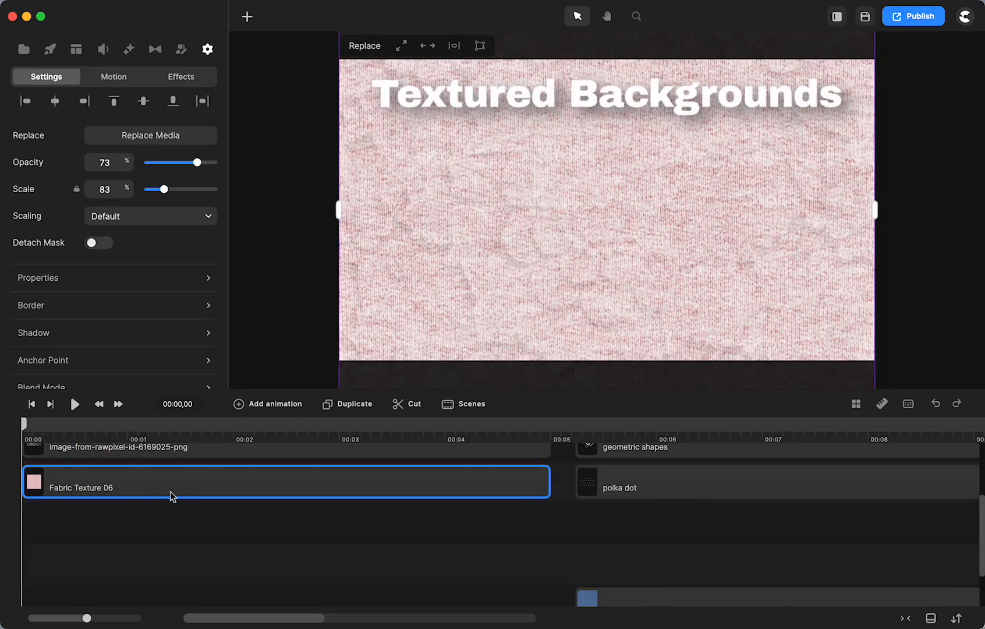
{"action": "scroll", "coordinate": [170, 493], "scroll_direction": "up", "scroll_amount": 5}
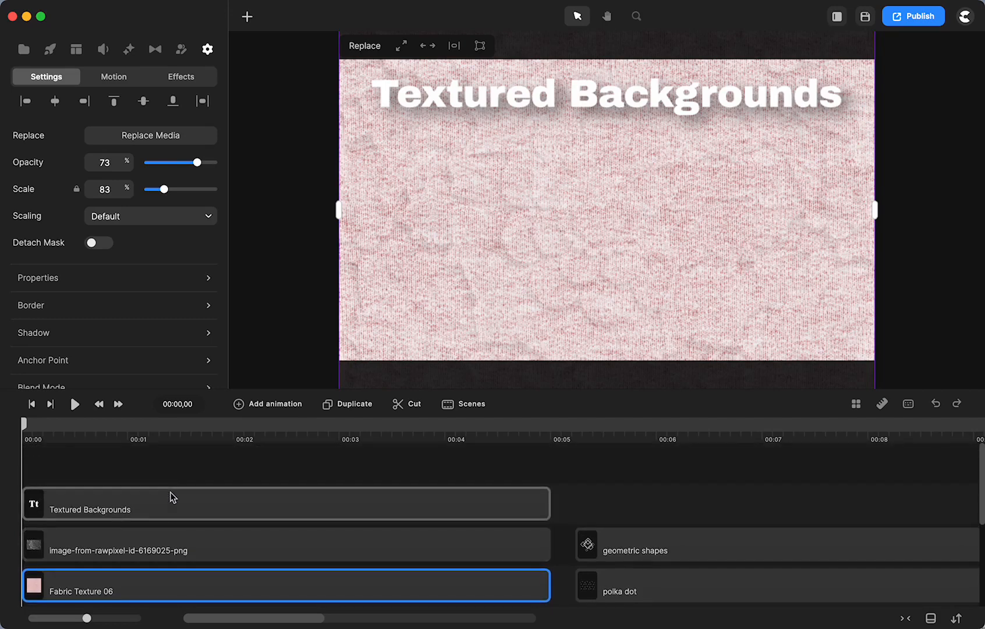
{"action": "scroll", "coordinate": [170, 492], "scroll_direction": "down", "scroll_amount": 1}
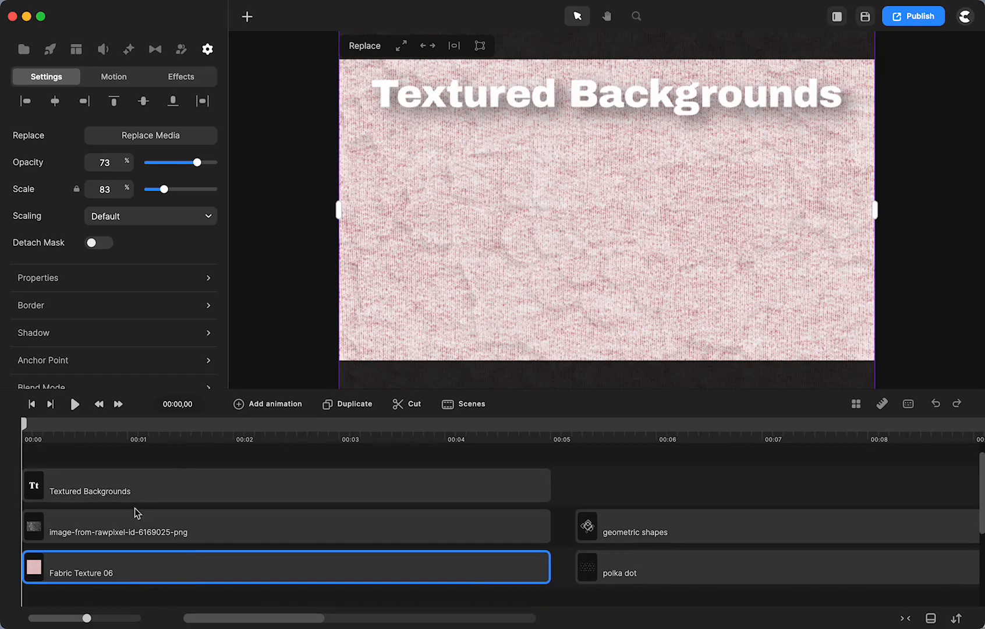
{"action": "left_click_drag", "start_coordinate": [435, 529], "coordinate": [952, 487]}
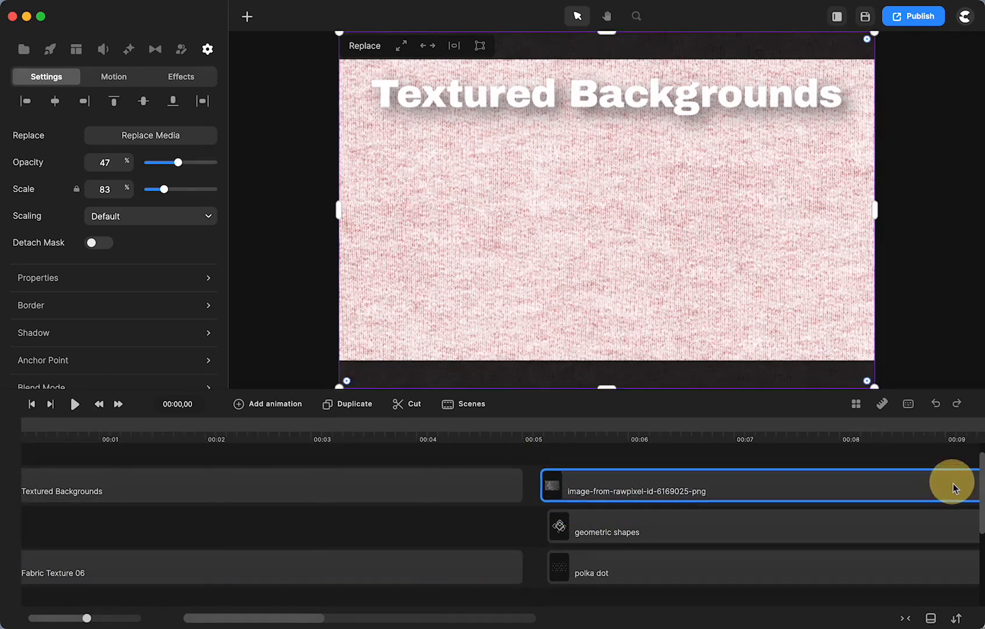
{"action": "left_click_drag", "start_coordinate": [711, 496], "coordinate": [669, 492]}
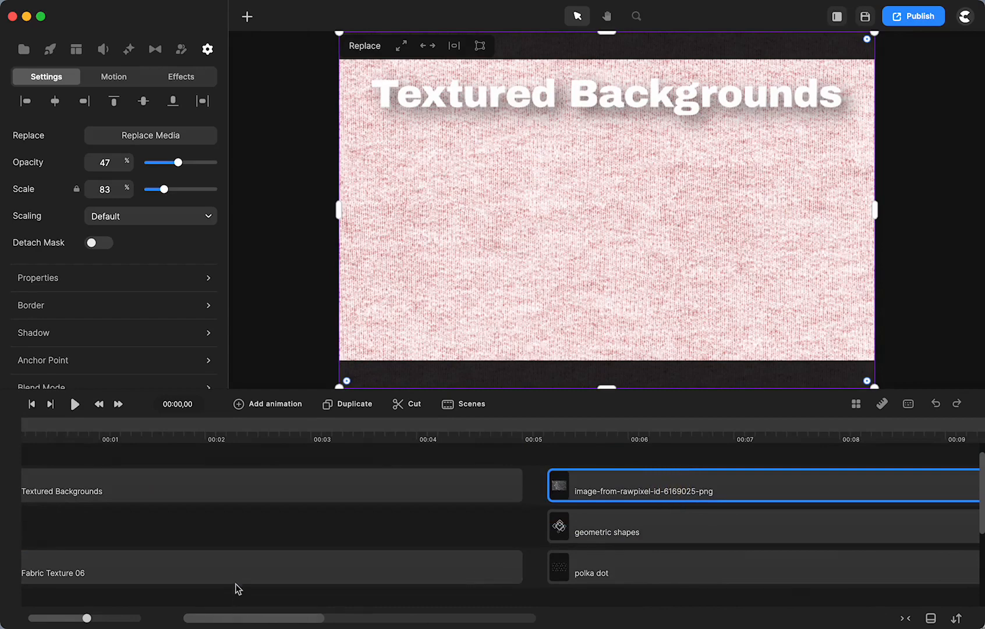
- Set the playhead to 00:02,00 and the Fabric Texture 06 clip's opacity to 72%
{"action": "left_click", "coordinate": [236, 587]}
{"action": "left_click", "coordinate": [207, 432]}
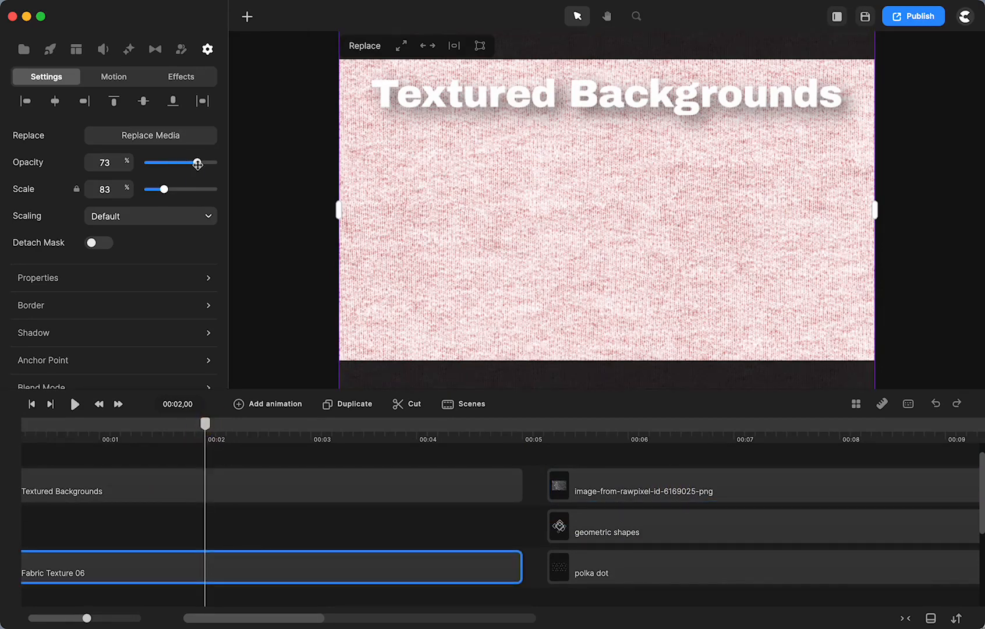
{"action": "mouse_move", "coordinate": [198, 162]}
{"action": "left_mouse_down"}
{"action": "mouse_move", "coordinate": [231, 161]}
{"action": "mouse_move", "coordinate": [189, 164]}
{"action": "mouse_move", "coordinate": [197, 163]}
{"action": "left_mouse_up"}
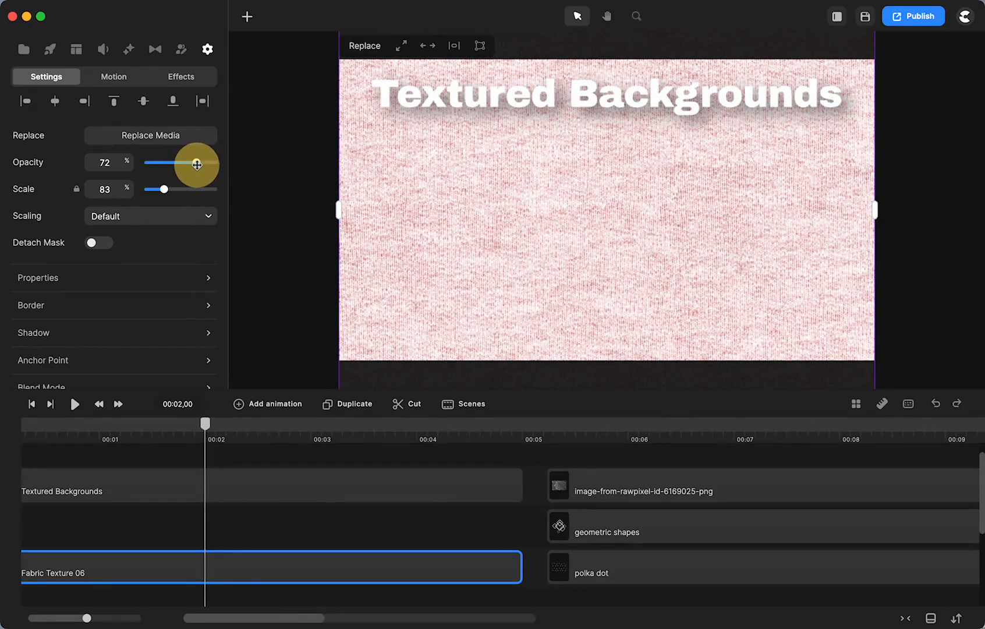
- Open the Filters effect presets for the Fabric Texture 06 clip
{"action": "left_click", "coordinate": [129, 50]}
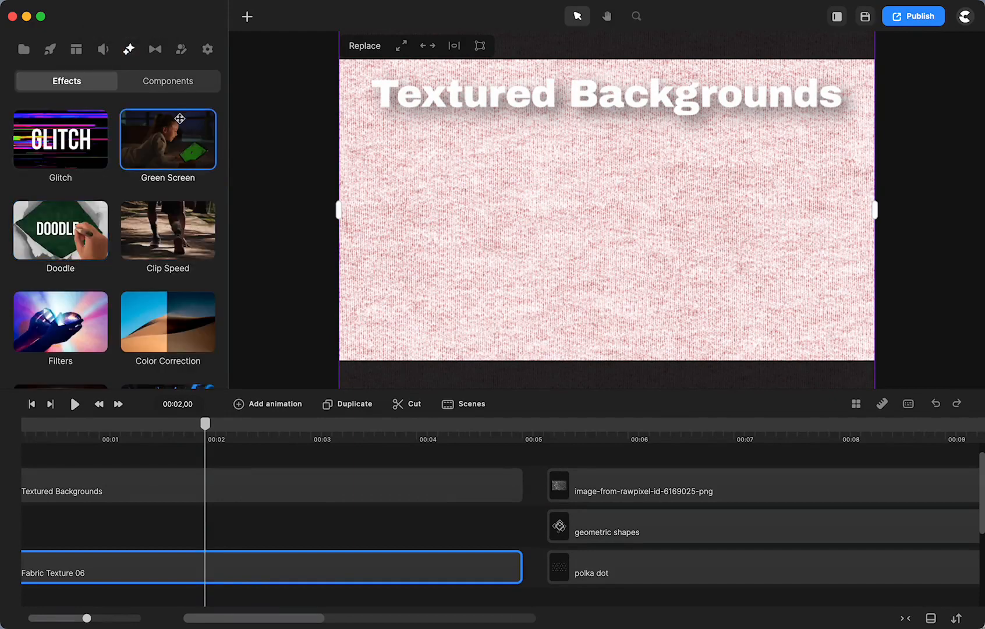
{"action": "left_click", "coordinate": [153, 539]}
{"action": "left_click", "coordinate": [151, 558]}
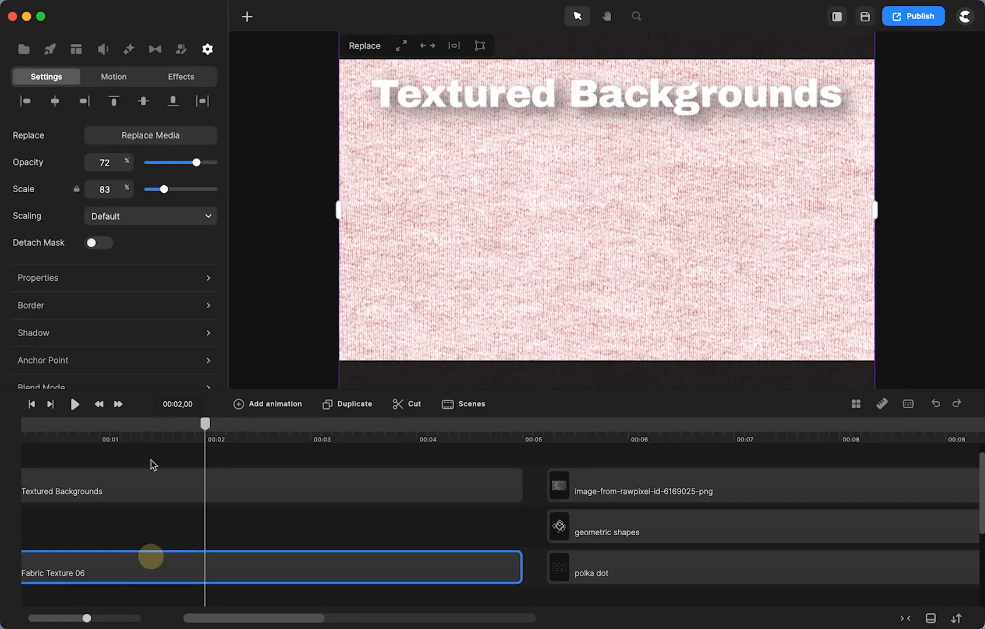
{"action": "left_click", "coordinate": [182, 78]}
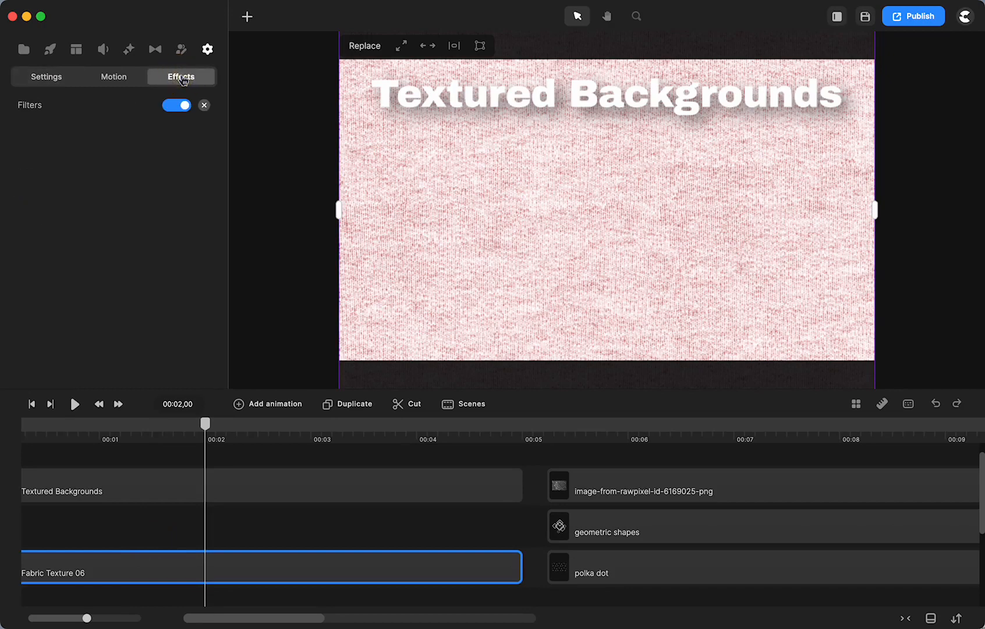
{"action": "left_click", "coordinate": [36, 108]}
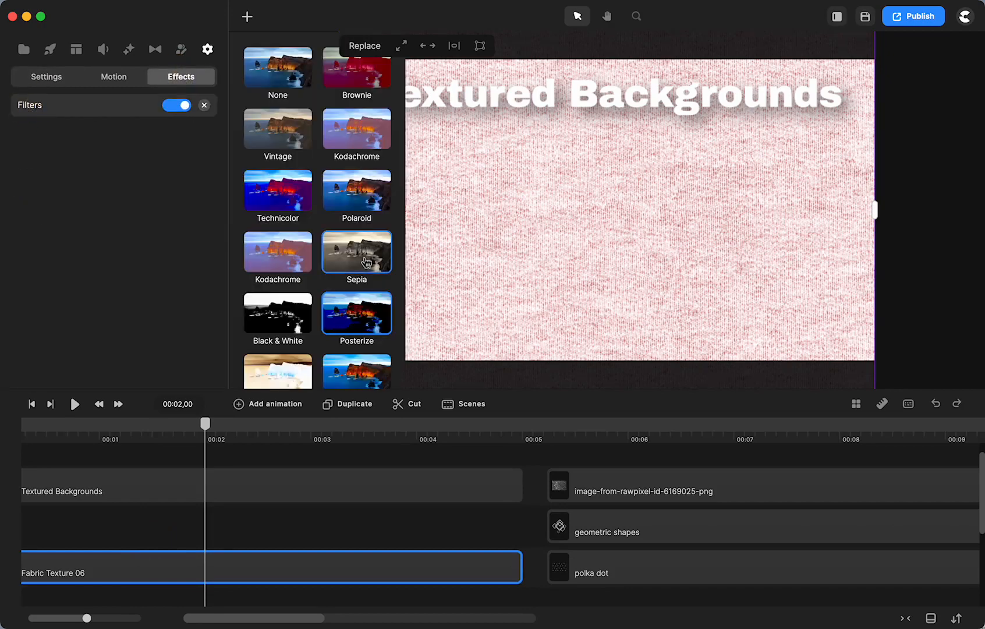
- Try the Polaroid, Kodachrome and Black & White filters on the fabric clip, and apply the preset directly below Posterize
{"action": "left_click", "coordinate": [367, 262]}
{"action": "left_click", "coordinate": [360, 204]}
{"action": "left_click", "coordinate": [353, 135]}
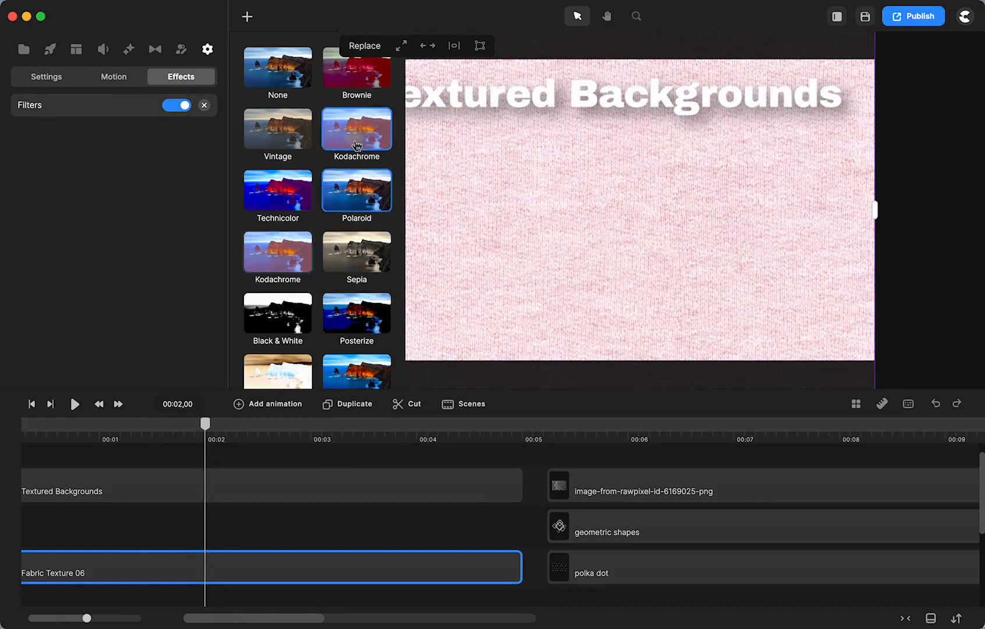
{"action": "left_click", "coordinate": [285, 148]}
{"action": "left_click", "coordinate": [284, 255]}
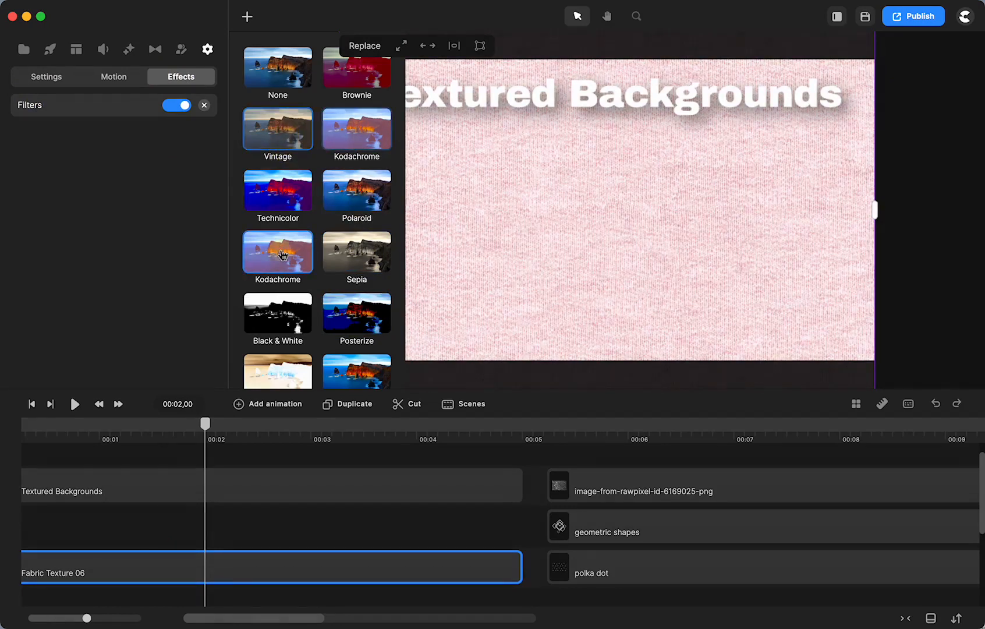
{"action": "left_click", "coordinate": [283, 317]}
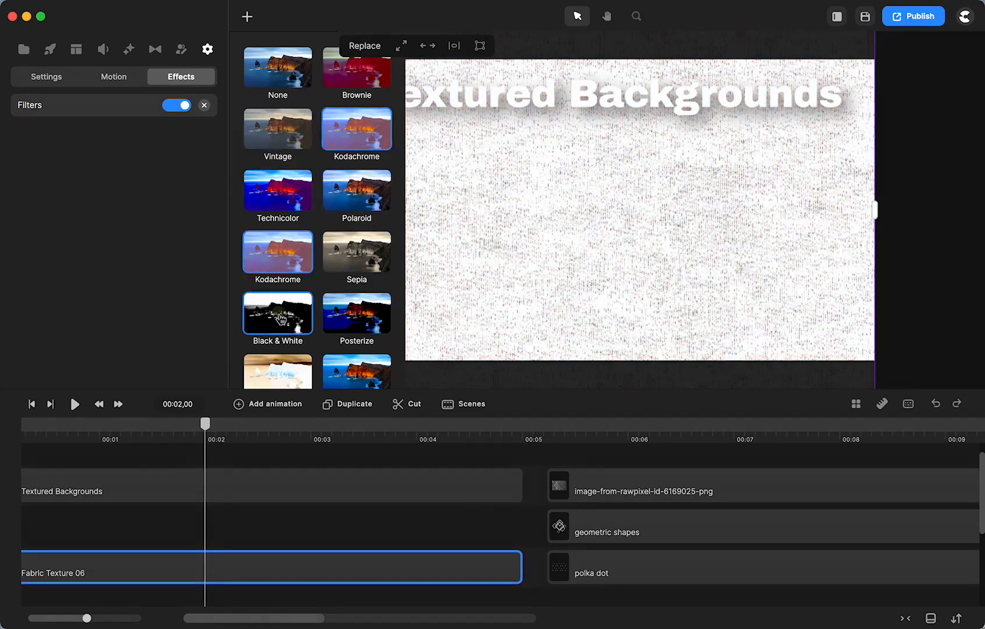
{"action": "left_click", "coordinate": [278, 377]}
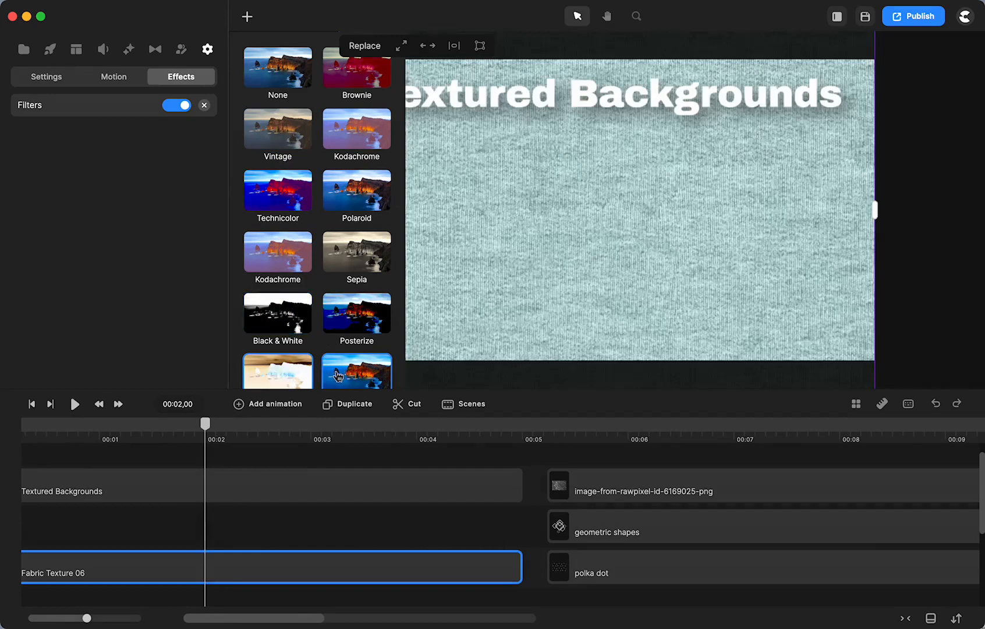
{"action": "left_click", "coordinate": [338, 376]}
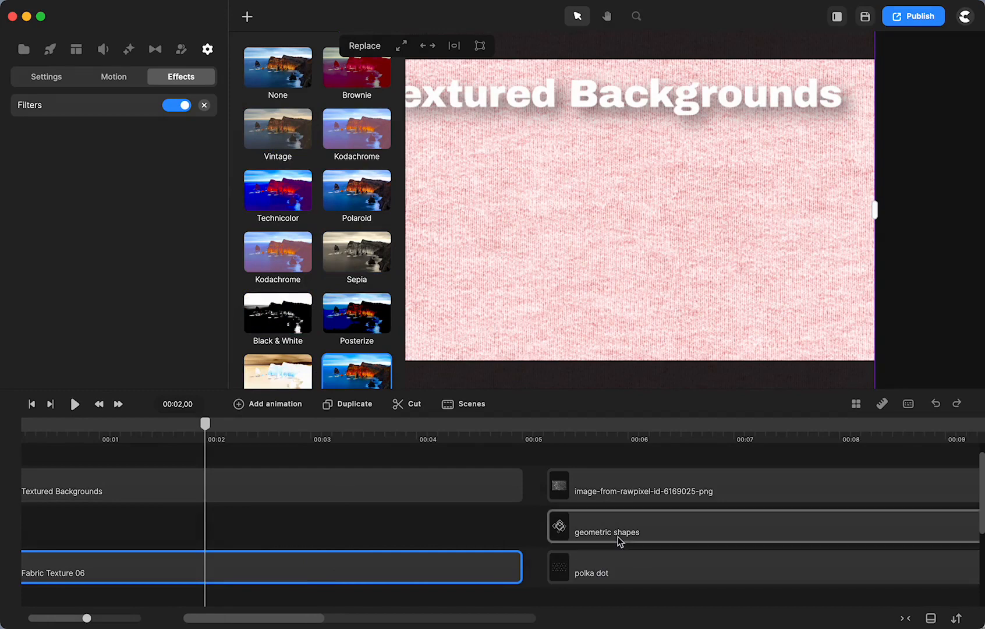
- Shift the geometric shapes clip slightly later and move the denim clip 06 to the timeline start, directly above Fabric Texture 06
{"action": "mouse_move", "coordinate": [618, 536]}
{"action": "left_mouse_down"}
{"action": "mouse_move", "coordinate": [484, 533]}
{"action": "mouse_move", "coordinate": [667, 535]}
{"action": "mouse_move", "coordinate": [633, 541]}
{"action": "left_mouse_up"}
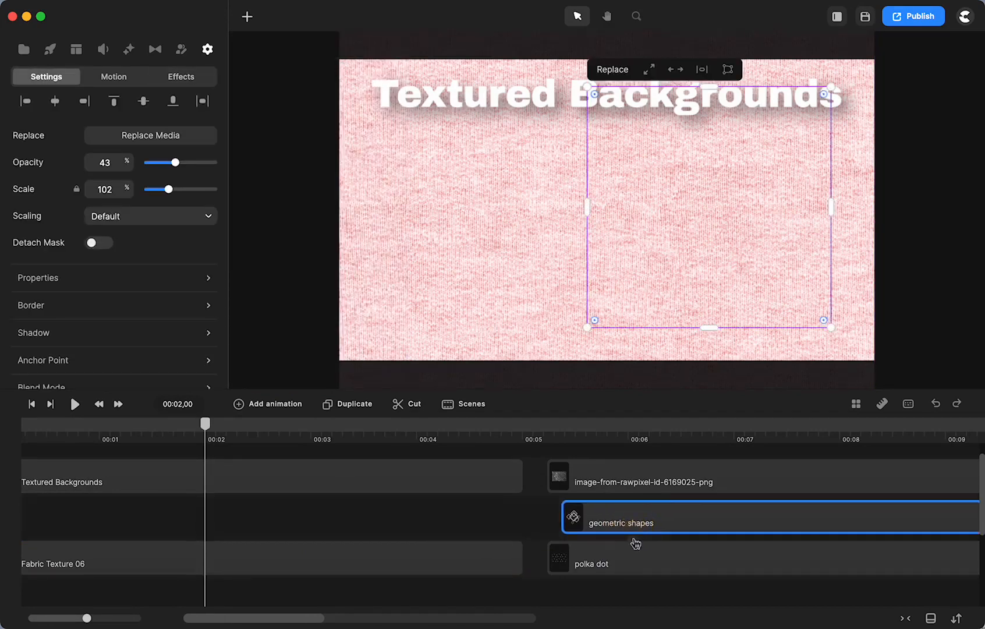
{"action": "scroll", "coordinate": [634, 539], "scroll_direction": "right", "scroll_amount": 6}
{"action": "scroll", "coordinate": [634, 539], "scroll_direction": "down", "scroll_amount": 2}
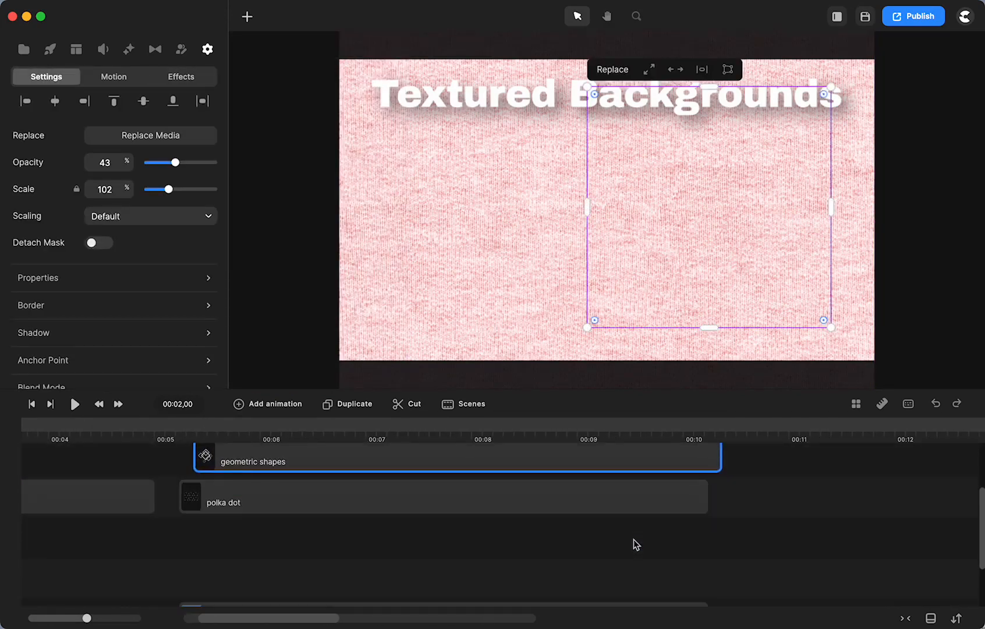
{"action": "scroll", "coordinate": [633, 540], "scroll_direction": "left", "scroll_amount": 6}
{"action": "scroll", "coordinate": [633, 539], "scroll_direction": "down", "scroll_amount": 2}
{"action": "left_click_drag", "start_coordinate": [618, 555], "coordinate": [61, 508]}
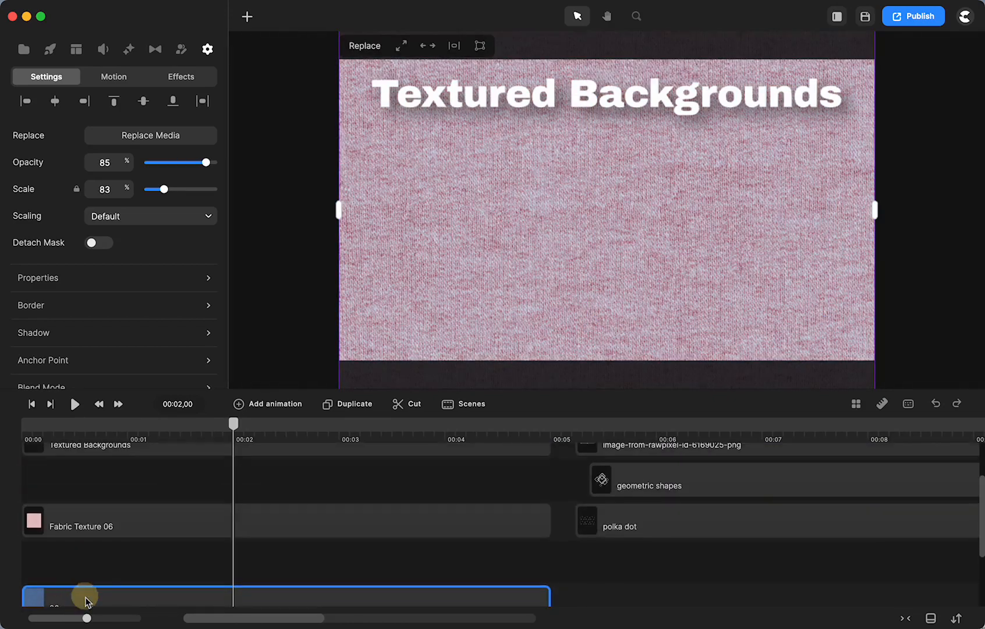
{"action": "left_click_drag", "start_coordinate": [85, 600], "coordinate": [66, 489]}
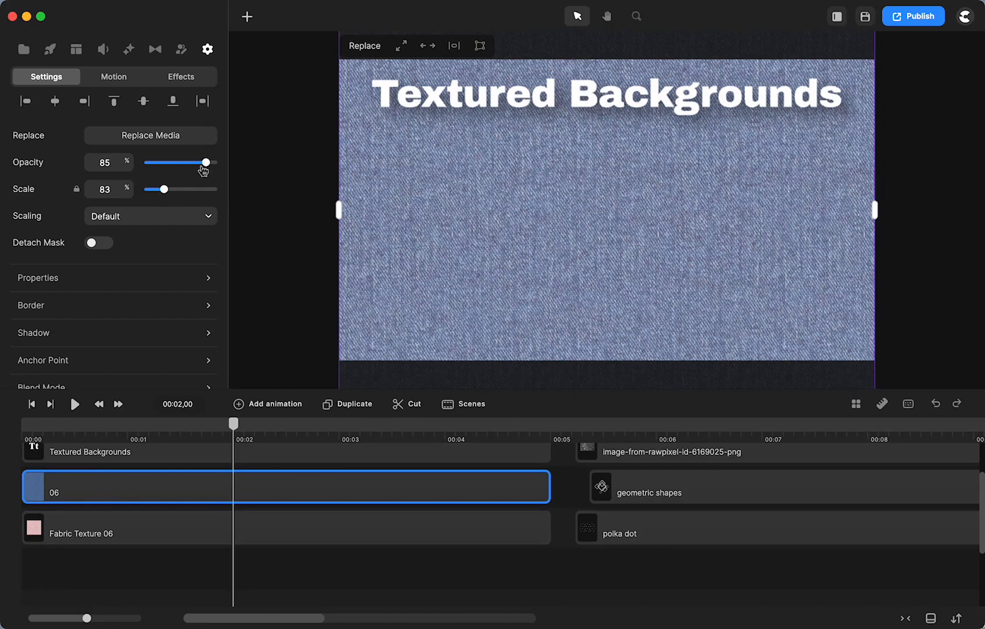
- Set the denim clip's opacity to 69% and move the Fabric Texture 06 clip away from the timeline start, past 5 s
{"action": "left_click_drag", "start_coordinate": [203, 163], "coordinate": [193, 162]}
{"action": "left_click_drag", "start_coordinate": [74, 523], "coordinate": [636, 497]}
{"action": "scroll", "coordinate": [238, 557], "scroll_direction": "up", "scroll_amount": 5}
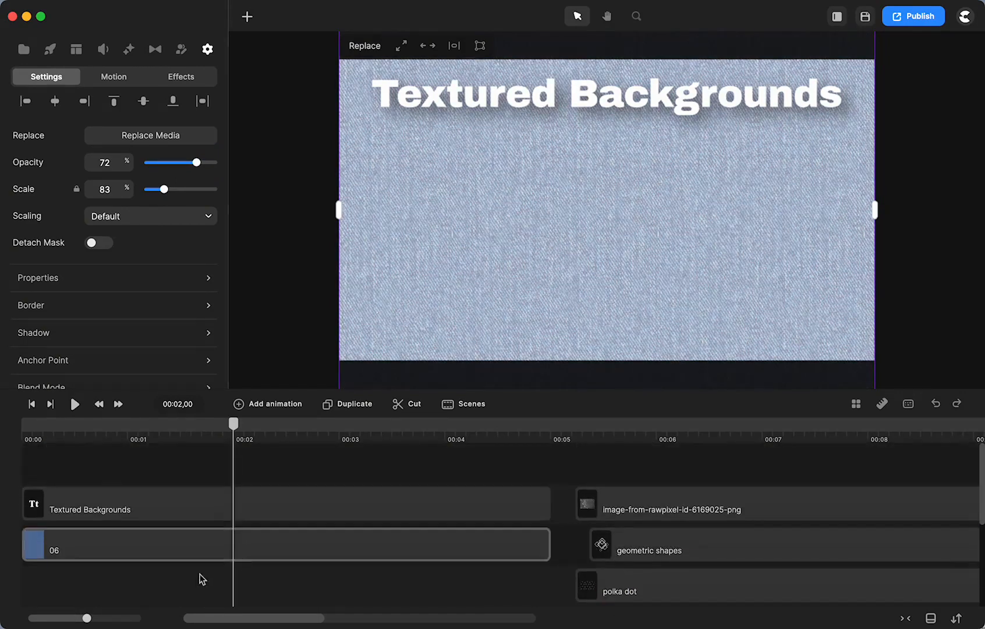
{"action": "left_click", "coordinate": [153, 546]}
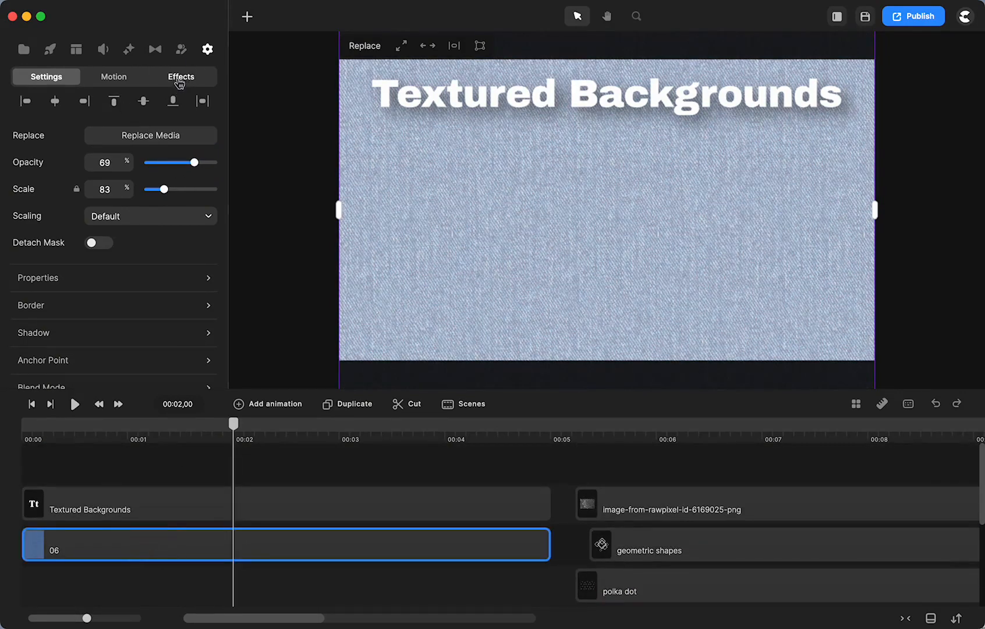
{"action": "left_click", "coordinate": [179, 82]}
{"action": "left_click", "coordinate": [129, 49]}
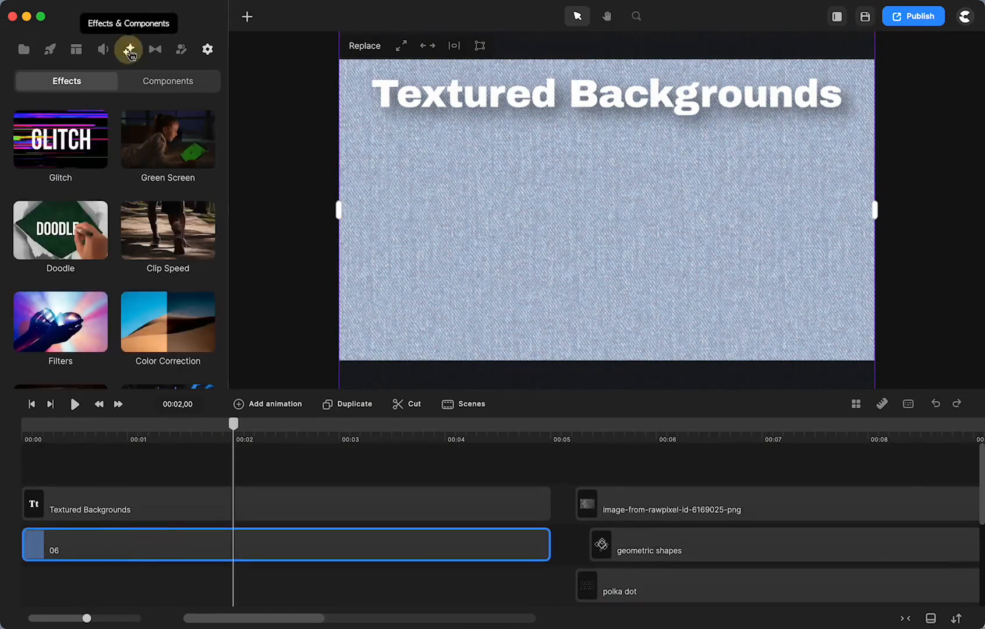
{"action": "scroll", "coordinate": [82, 203], "scroll_direction": "down", "scroll_amount": 5}
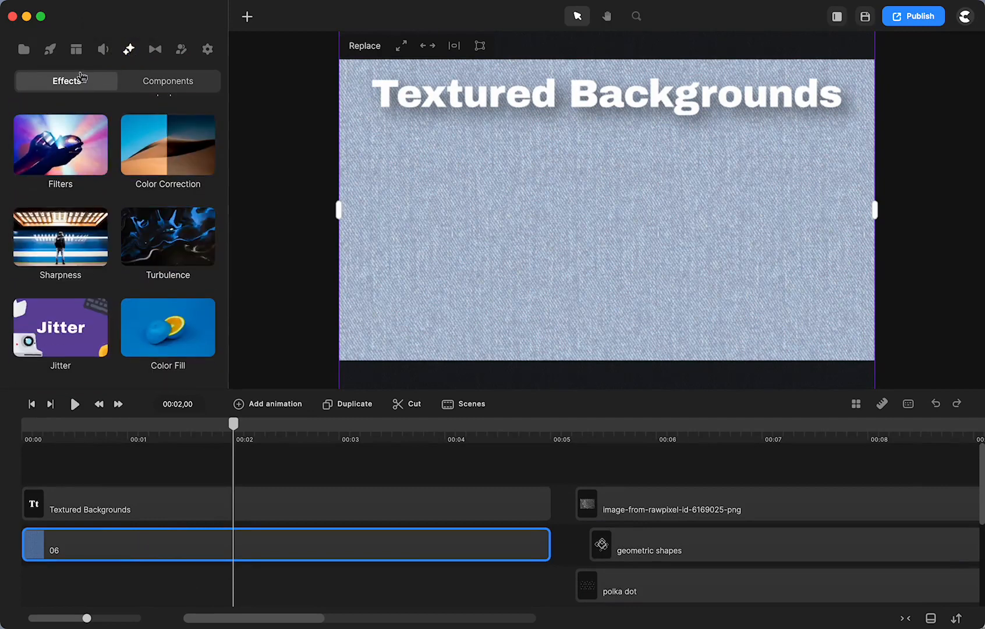
- Set the canvas color to dark red 5b2424 and reselect the denim clip 06
{"action": "left_click", "coordinate": [269, 151]}
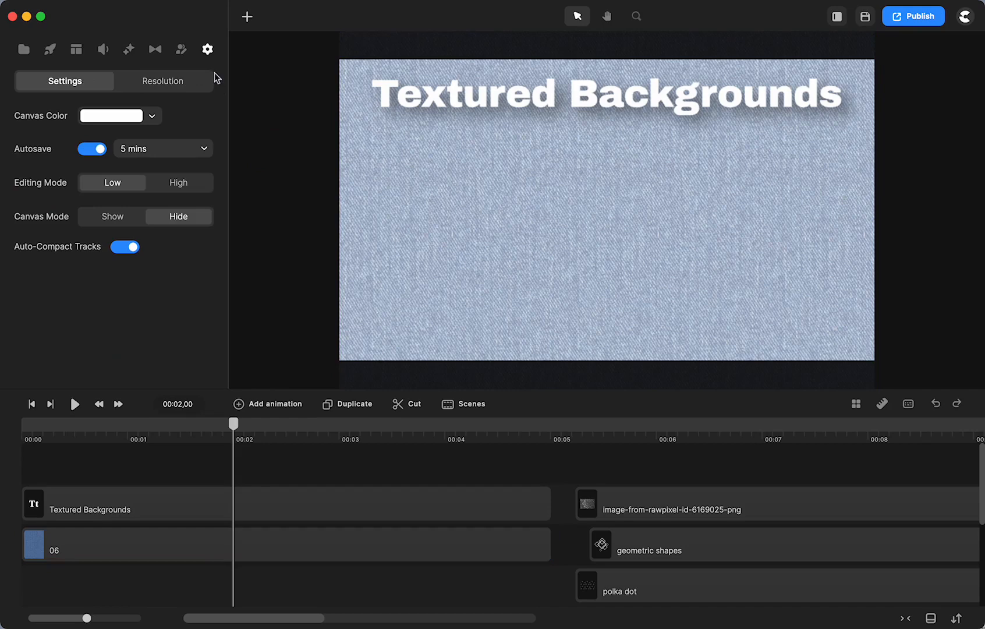
{"action": "left_click", "coordinate": [154, 113]}
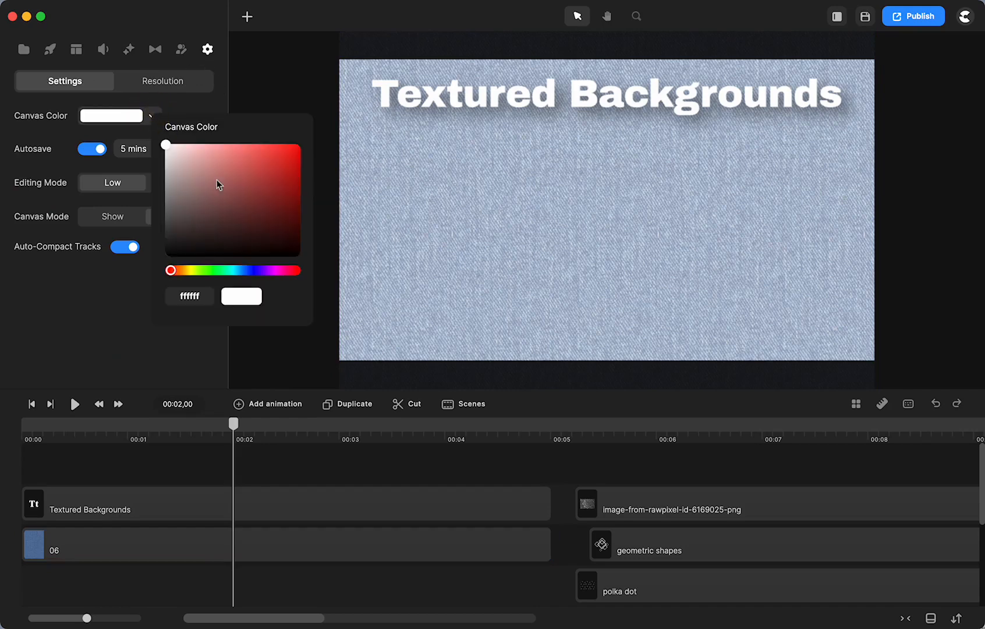
{"action": "left_click", "coordinate": [228, 215]}
{"action": "mouse_move", "coordinate": [233, 185]}
{"action": "left_mouse_down"}
{"action": "mouse_move", "coordinate": [250, 200]}
{"action": "mouse_move", "coordinate": [257, 170]}
{"action": "mouse_move", "coordinate": [257, 210]}
{"action": "mouse_move", "coordinate": [239, 205]}
{"action": "mouse_move", "coordinate": [247, 215]}
{"action": "left_mouse_up"}
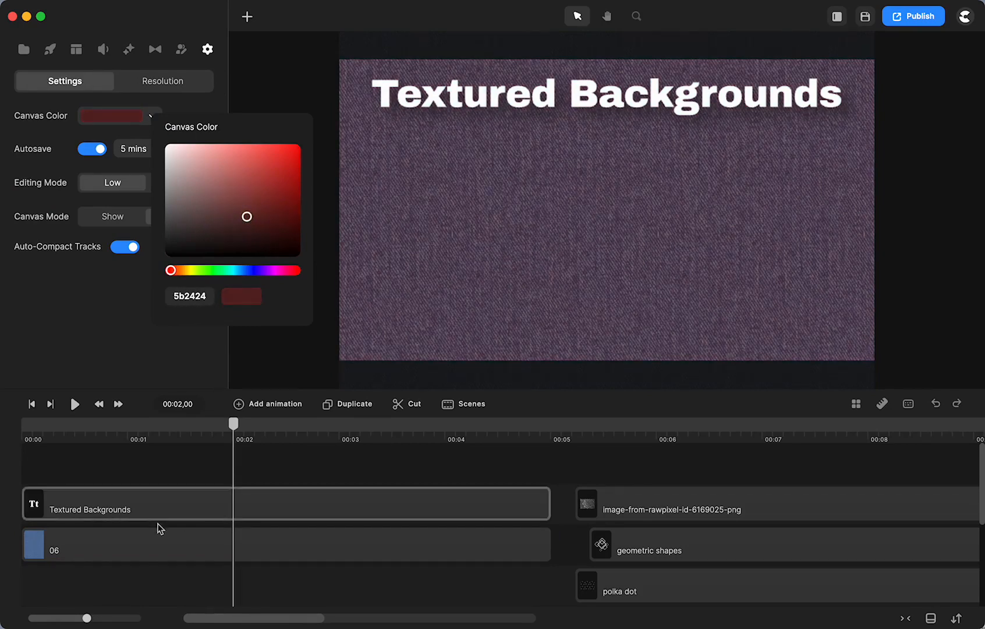
{"action": "left_click", "coordinate": [159, 540]}
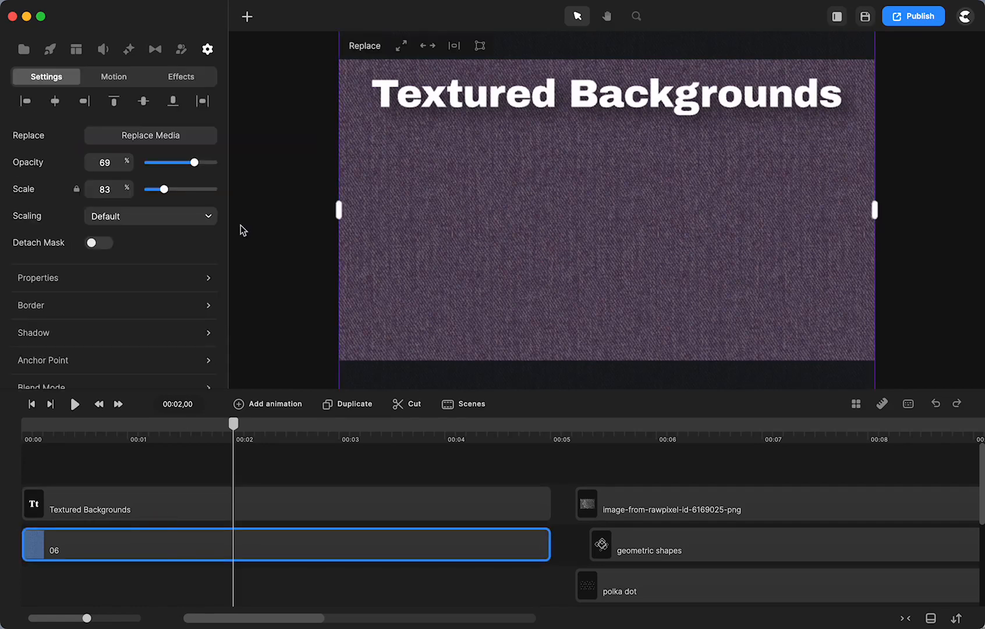
- Set the denim clip 06's blend mode to Hard Light and raise its opacity to 80%
{"action": "scroll", "coordinate": [93, 281], "scroll_direction": "down", "scroll_amount": 3}
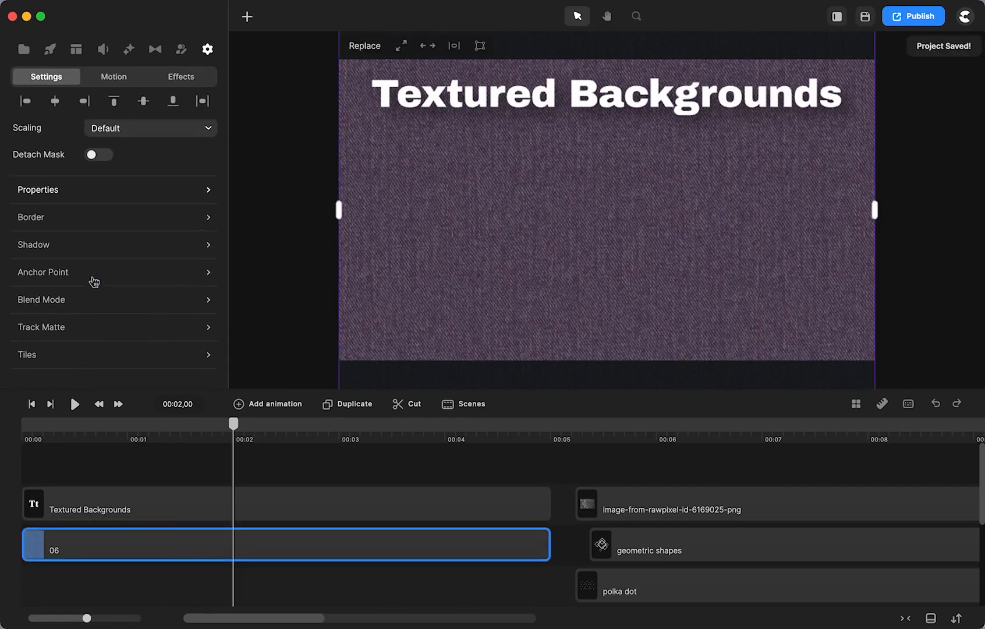
{"action": "left_click", "coordinate": [60, 305]}
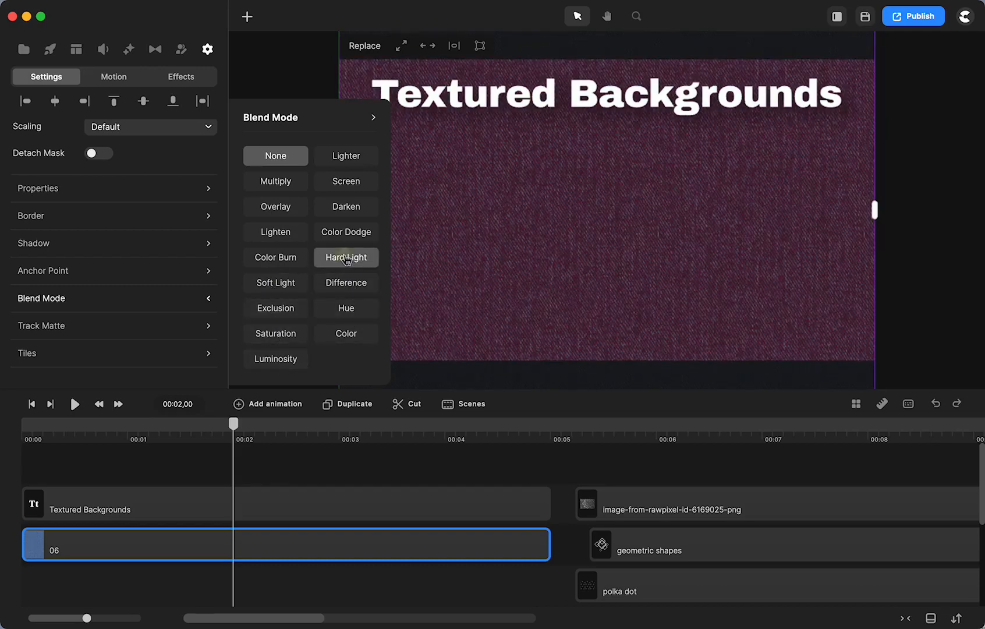
{"action": "left_click", "coordinate": [347, 258]}
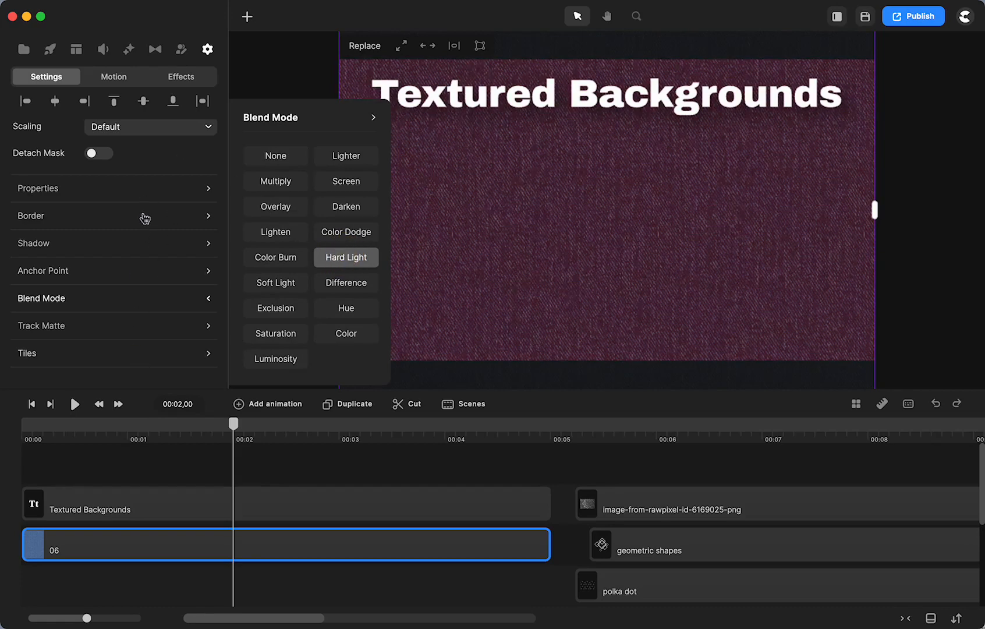
{"action": "left_click", "coordinate": [126, 183]}
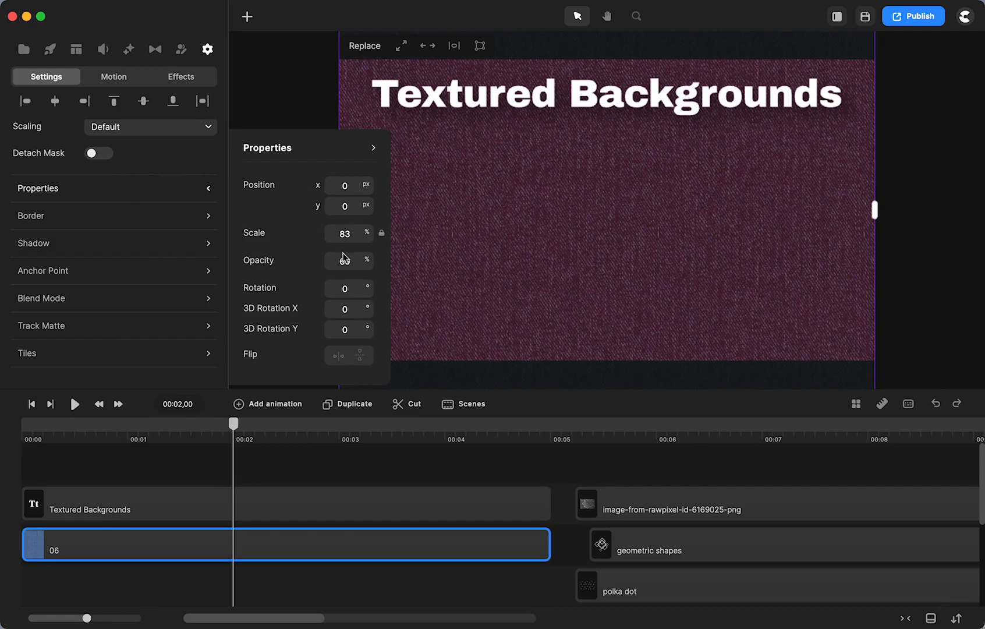
{"action": "mouse_move", "coordinate": [364, 258]}
{"action": "left_mouse_down"}
{"action": "mouse_move", "coordinate": [352, 257]}
{"action": "mouse_move", "coordinate": [395, 255]}
{"action": "mouse_move", "coordinate": [340, 256]}
{"action": "mouse_move", "coordinate": [394, 260]}
{"action": "mouse_move", "coordinate": [375, 264]}
{"action": "left_mouse_up"}
- Move the Fabric Texture 06 clip back to the timeline start, directly beneath the denim clip 06
{"action": "scroll", "coordinate": [137, 534], "scroll_direction": "down", "scroll_amount": 3}
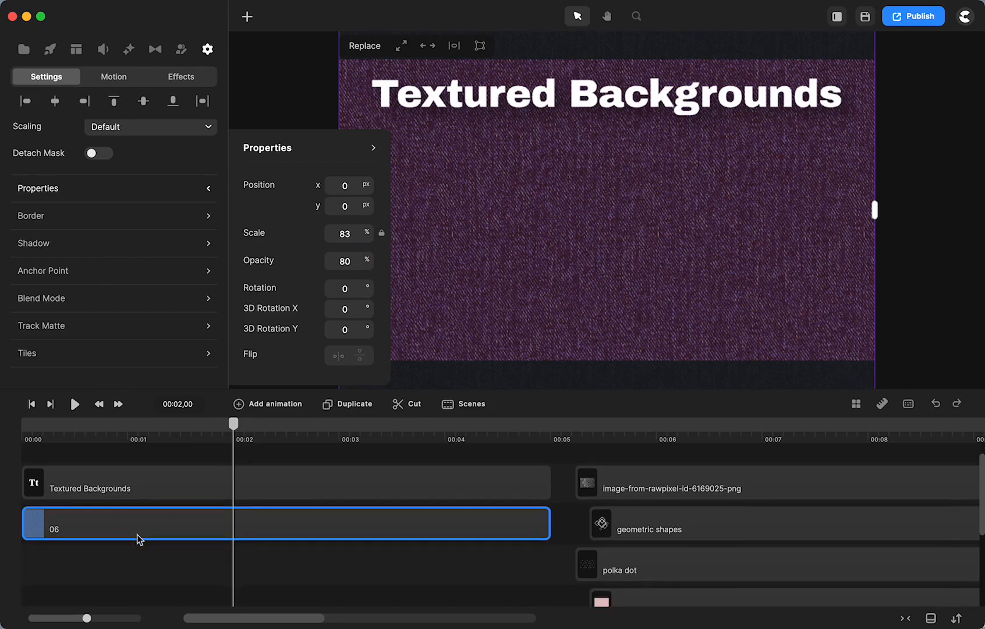
{"action": "left_click_drag", "start_coordinate": [600, 556], "coordinate": [60, 518]}
- Move the polka dot and rawpixel image clips earlier onto other tracks, and preview the geometric shapes clip at 00:07,17
{"action": "scroll", "coordinate": [517, 530], "scroll_direction": "right", "scroll_amount": 5}
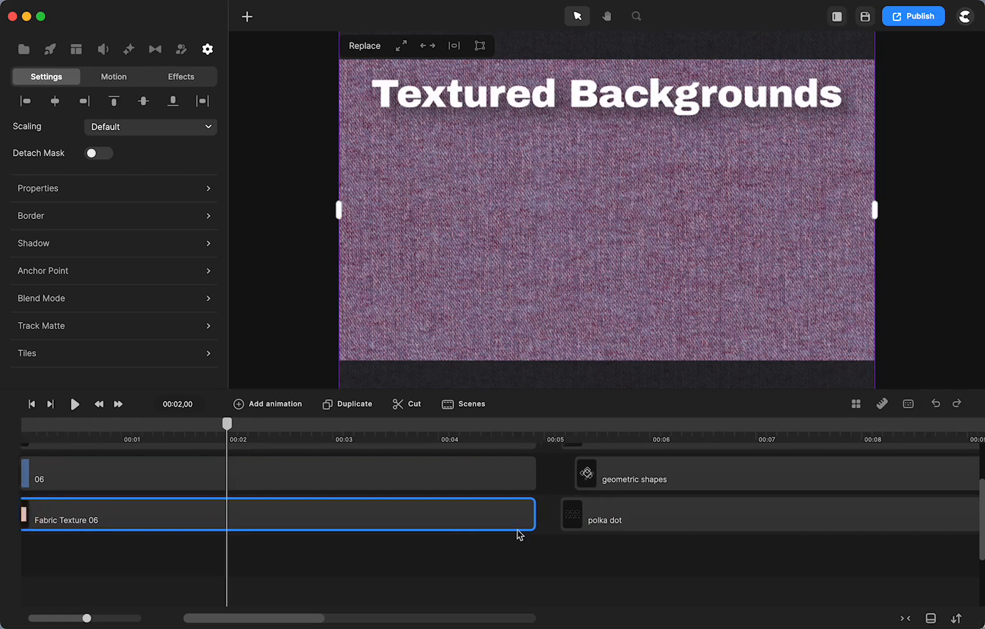
{"action": "left_click_drag", "start_coordinate": [563, 541], "coordinate": [131, 586]}
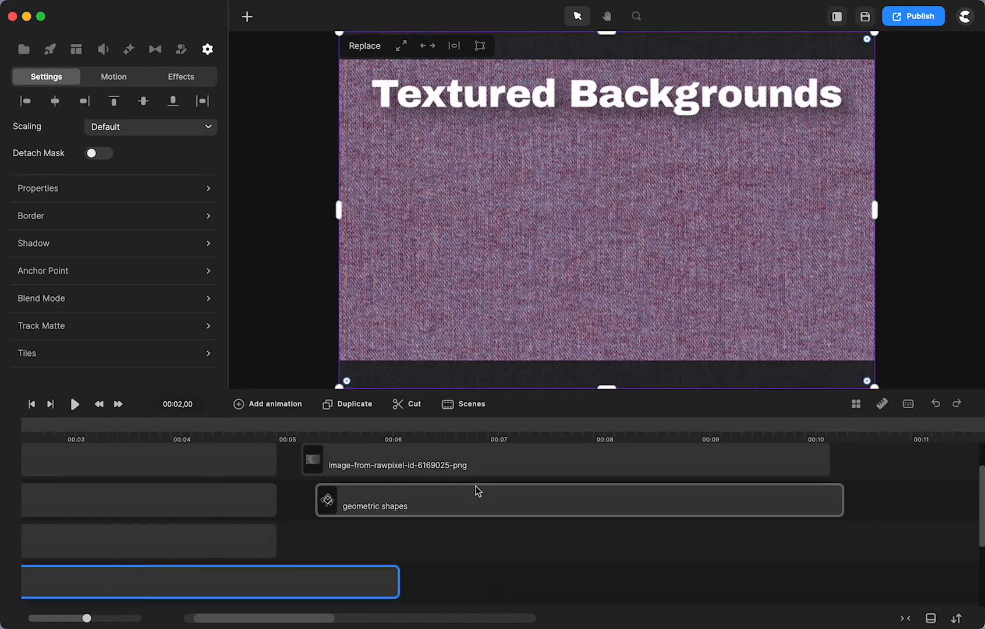
{"action": "left_click_drag", "start_coordinate": [478, 465], "coordinate": [32, 508]}
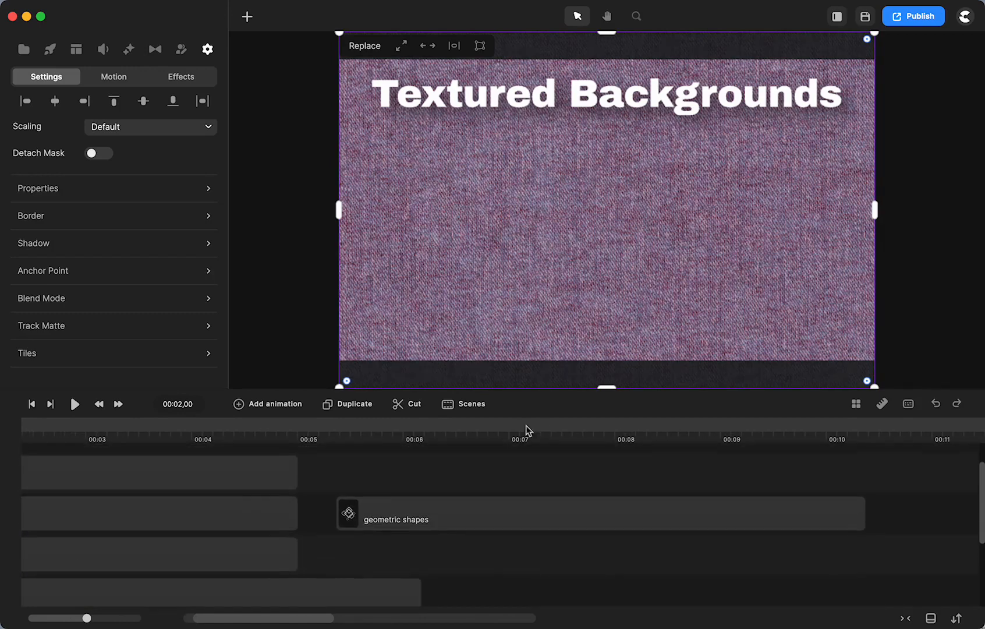
{"action": "left_click", "coordinate": [569, 430]}
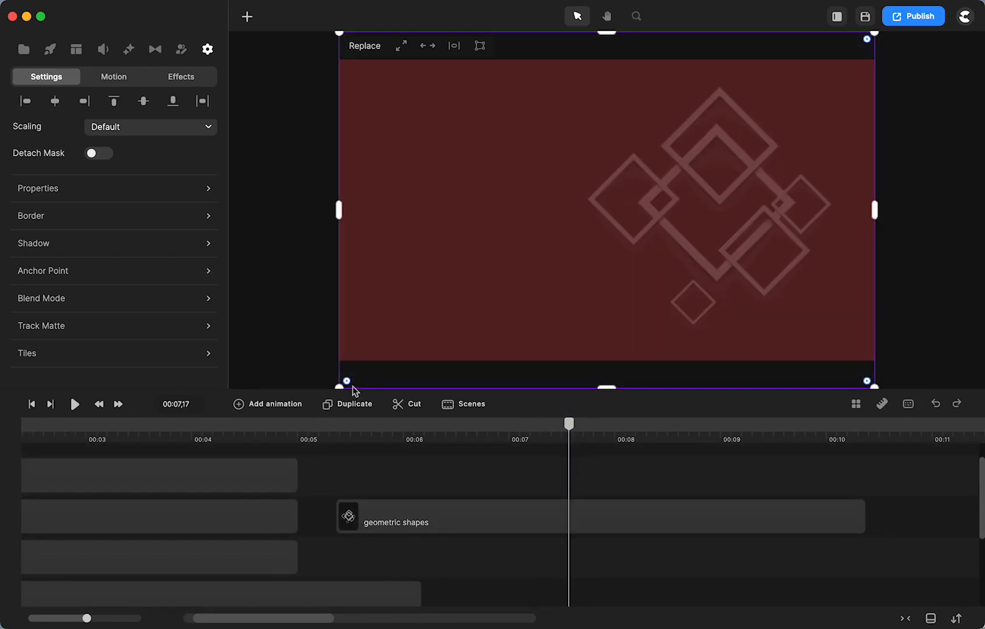
- Set the canvas color to white ffffff behind the geometric shapes
{"action": "left_click", "coordinate": [280, 146]}
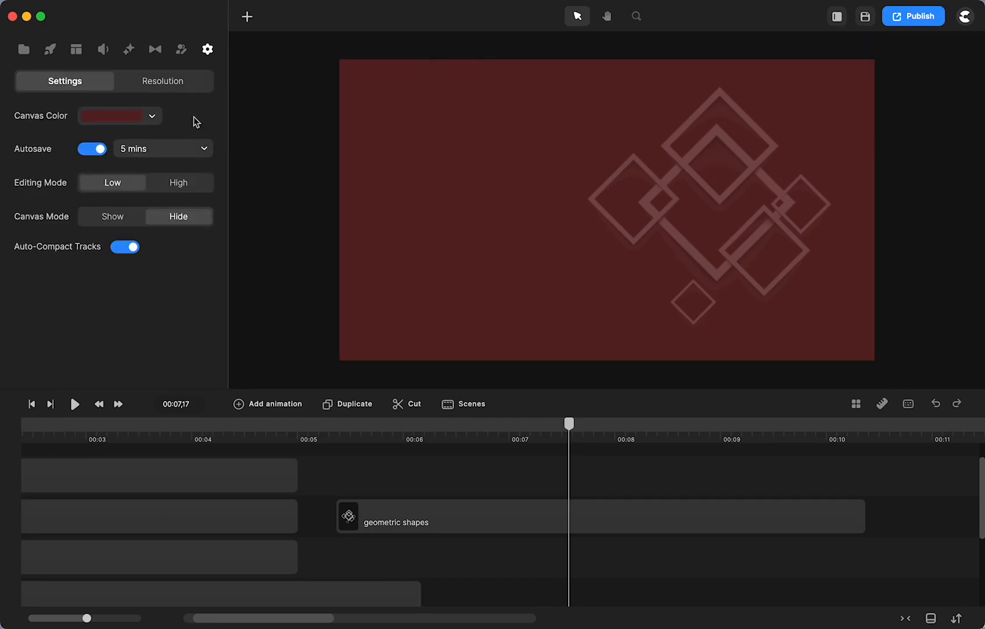
{"action": "left_click", "coordinate": [154, 117]}
{"action": "left_click_drag", "start_coordinate": [184, 159], "coordinate": [150, 148]}
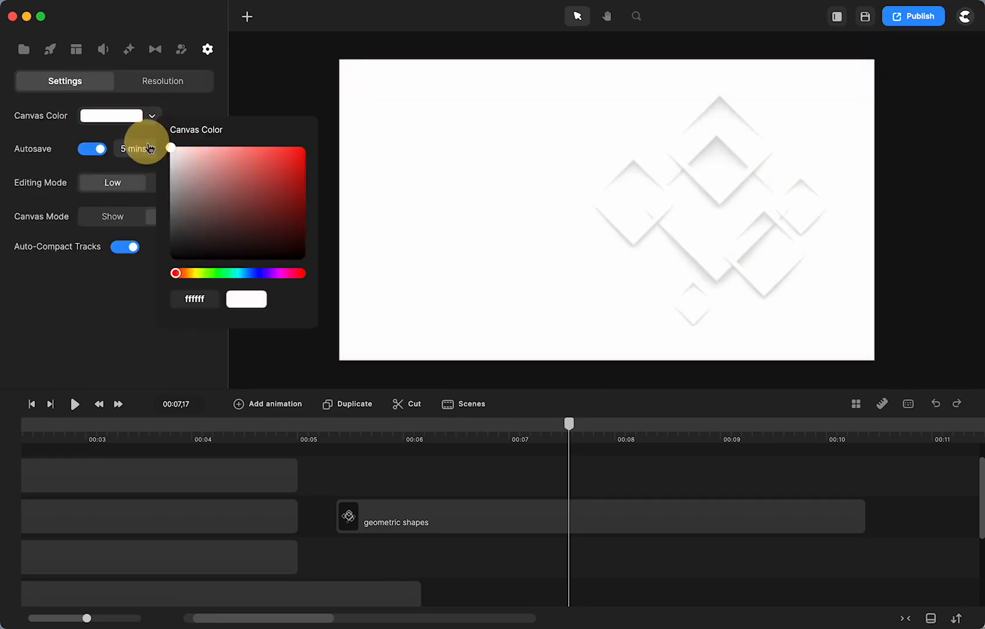
- Lower the geometric shapes' opacity to 34% and position the image on the right half of the canvas
{"action": "left_click", "coordinate": [743, 171]}
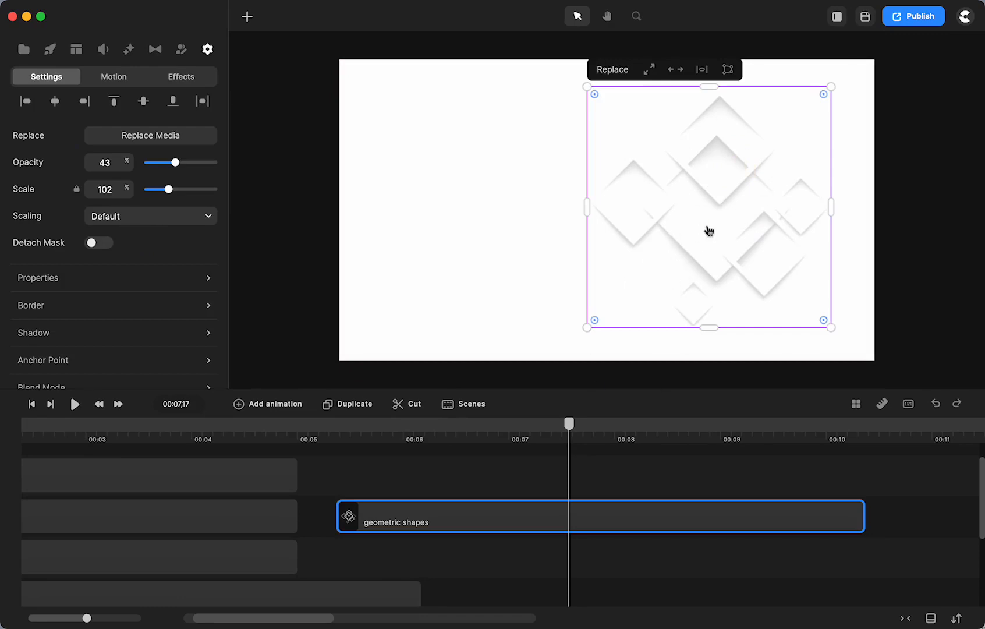
{"action": "left_click_drag", "start_coordinate": [706, 229], "coordinate": [574, 207]}
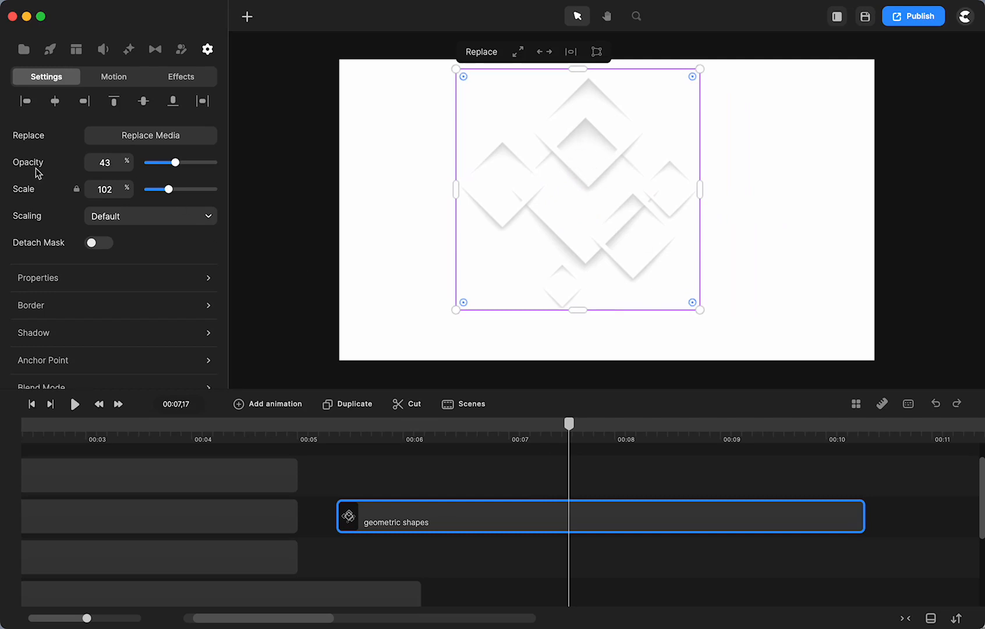
{"action": "mouse_move", "coordinate": [174, 163]}
{"action": "left_mouse_down"}
{"action": "mouse_move", "coordinate": [218, 160]}
{"action": "mouse_move", "coordinate": [170, 171]}
{"action": "left_mouse_up"}
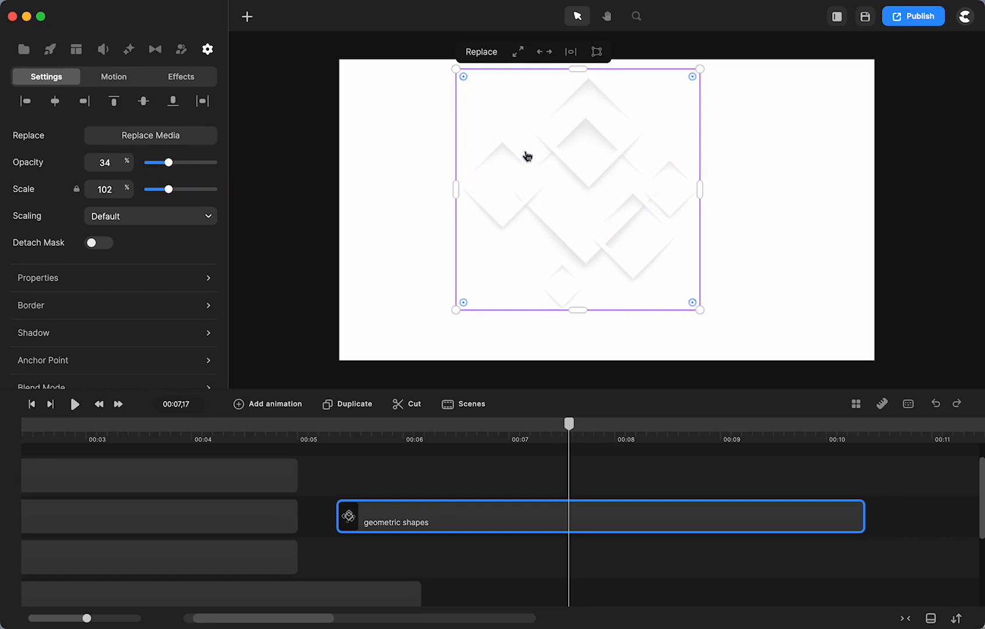
{"action": "left_click_drag", "start_coordinate": [588, 225], "coordinate": [710, 237]}
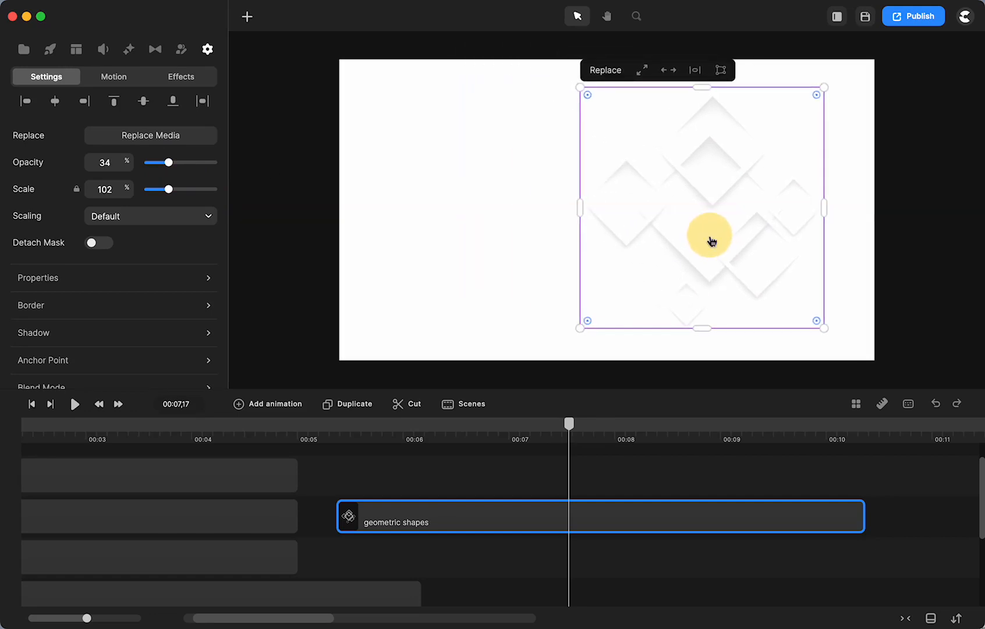
{"action": "left_click", "coordinate": [274, 98]}
- Try a duplicate of the geometric shapes on the left half of the canvas, and remove the copy
{"action": "left_click", "coordinate": [700, 215]}
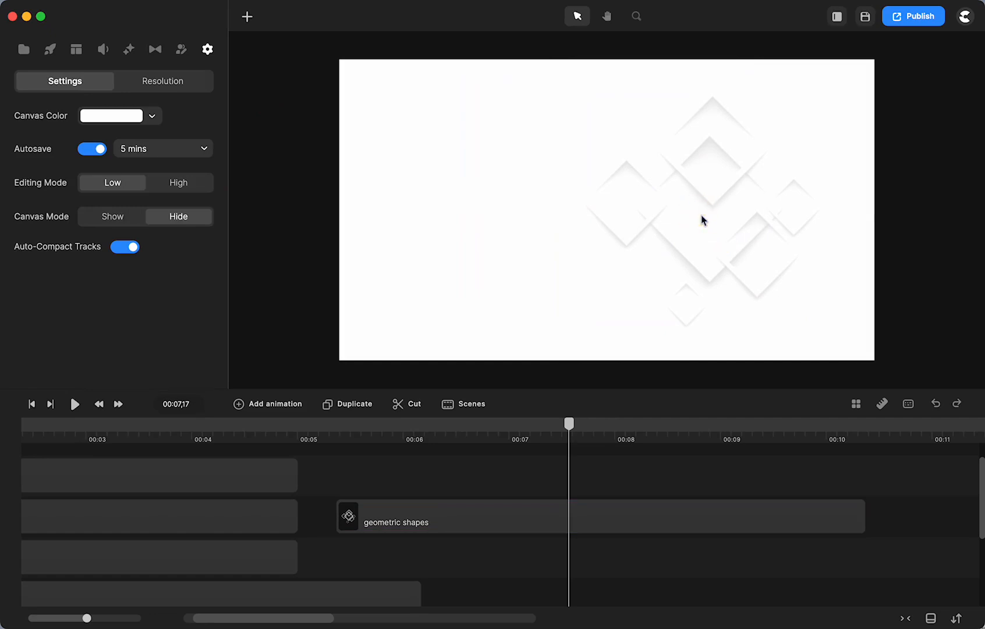
{"action": "left_click", "coordinate": [742, 283]}
{"action": "key", "text": "super+d"}
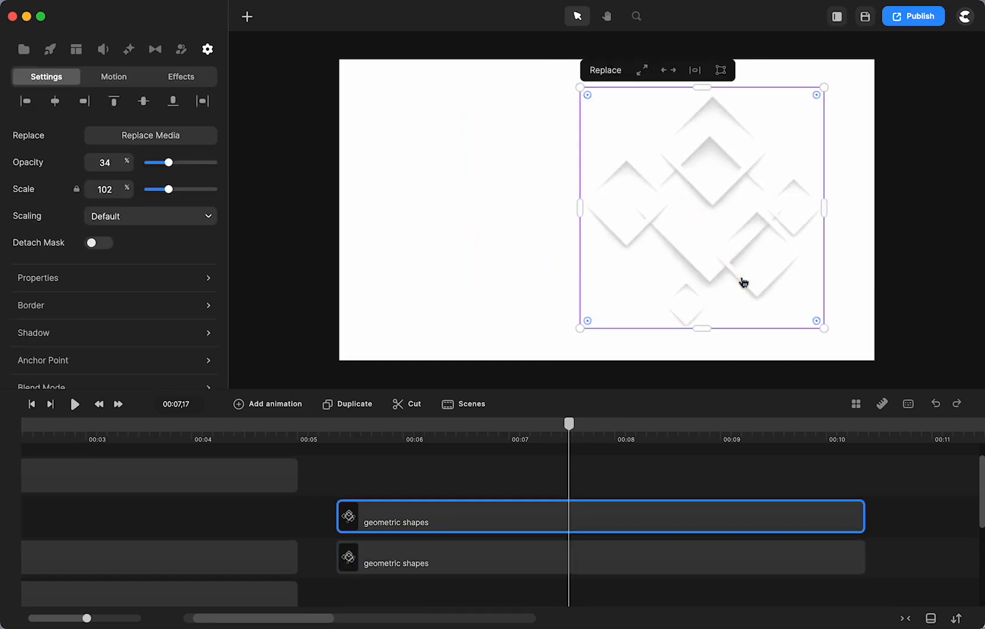
{"action": "left_click_drag", "start_coordinate": [741, 282], "coordinate": [506, 287]}
{"action": "key", "text": "Delete"}
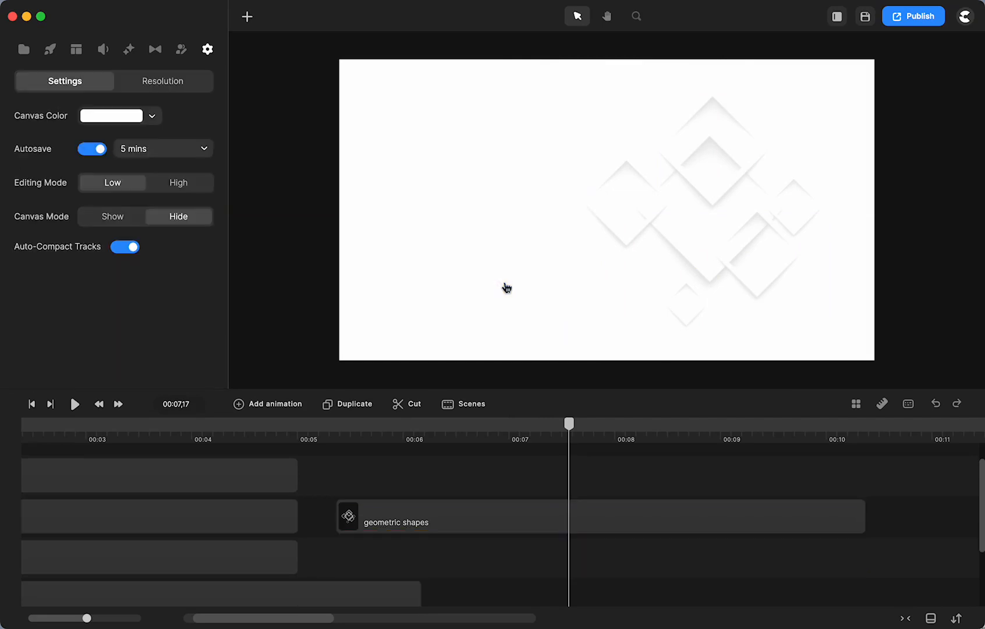
- Change the project resolution to Square 1080 × 1080 and expand the geometric shapes image to fill the canvas
{"action": "left_click", "coordinate": [184, 80]}
{"action": "left_click", "coordinate": [137, 122]}
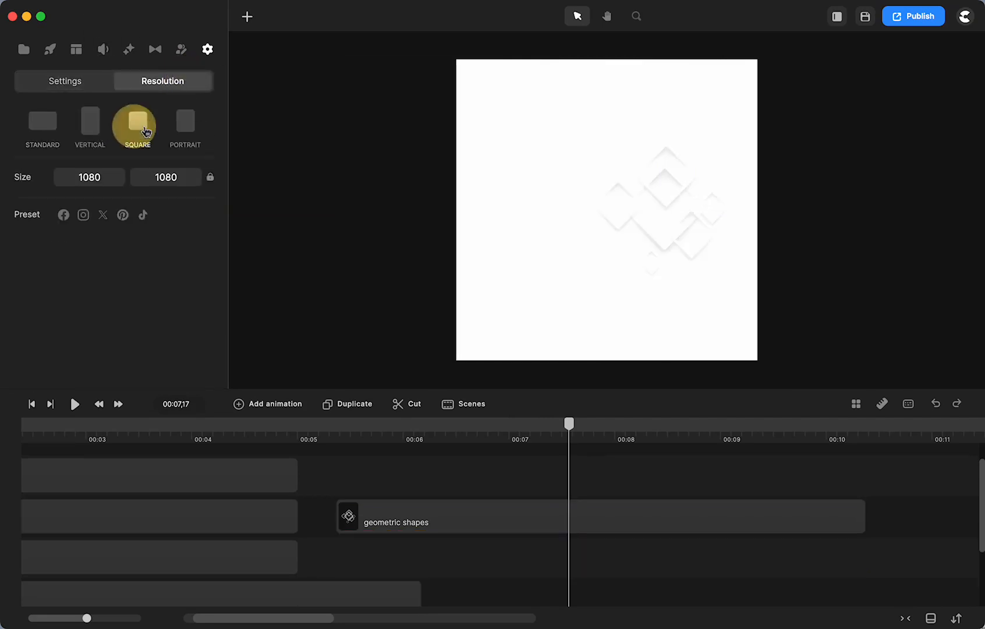
{"action": "left_click", "coordinate": [617, 216]}
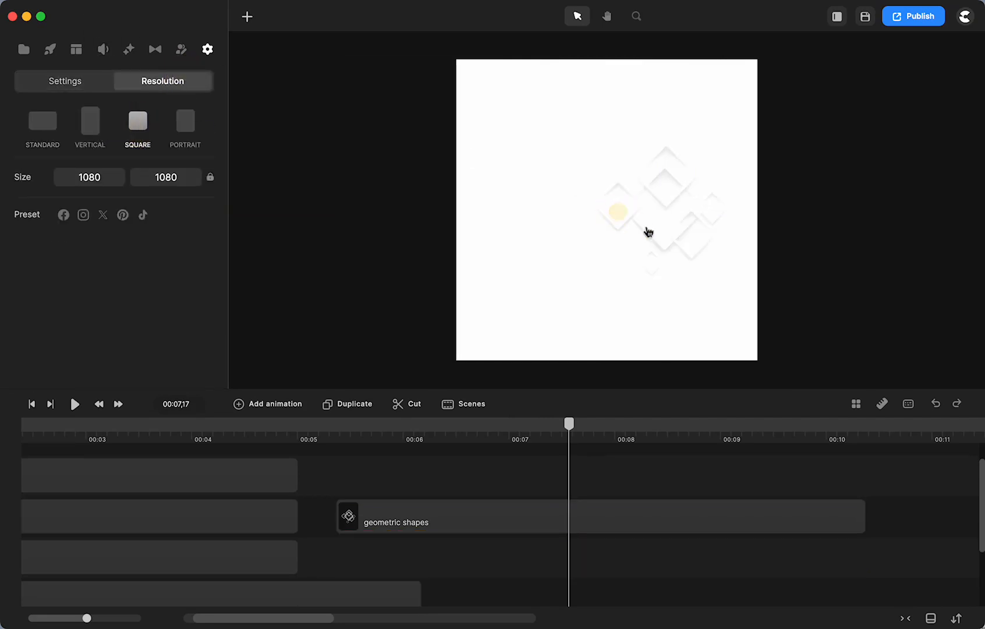
{"action": "left_click", "coordinate": [669, 249]}
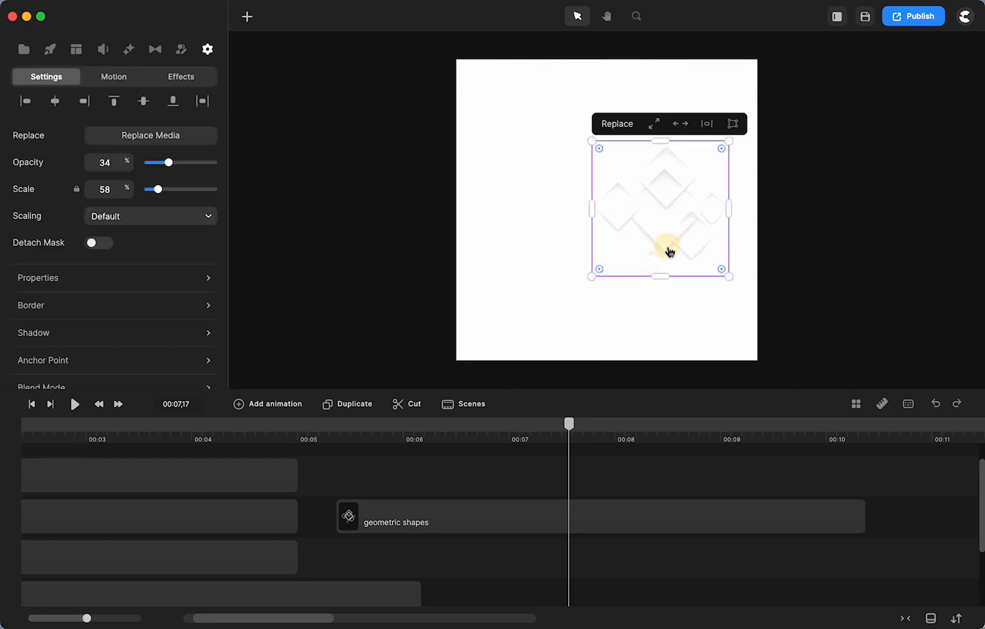
{"action": "left_click", "coordinate": [653, 124]}
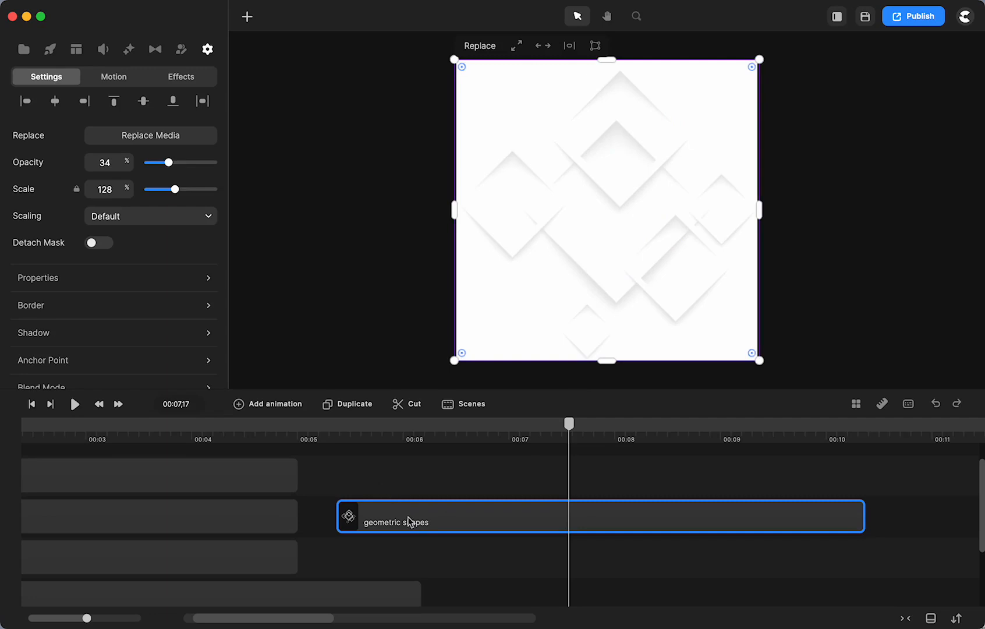
- Set the canvas color to dark green 106631
{"action": "left_click", "coordinate": [208, 49]}
{"action": "left_click", "coordinate": [303, 133]}
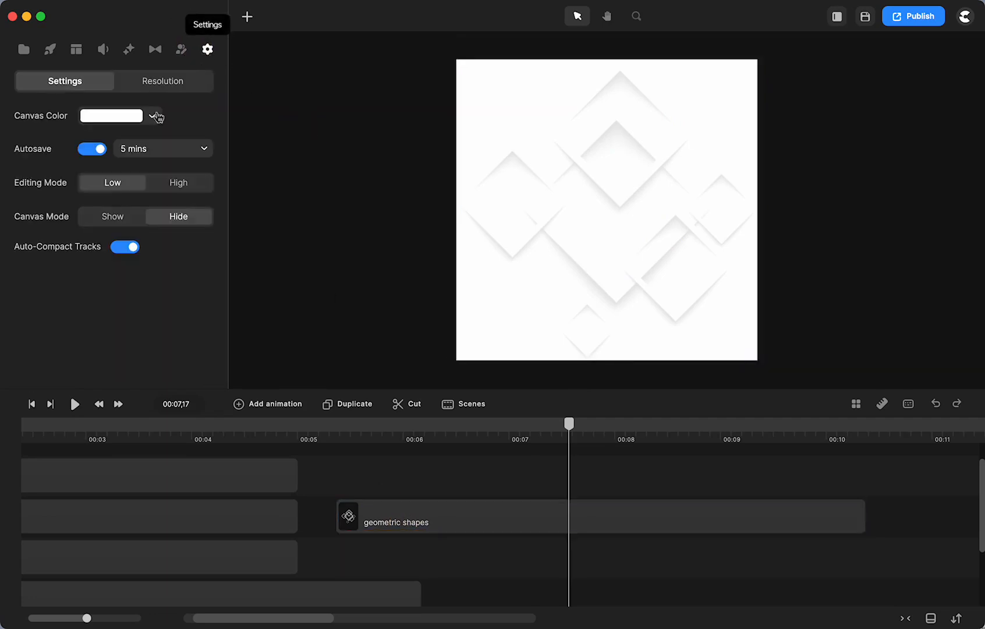
{"action": "left_click", "coordinate": [152, 116]}
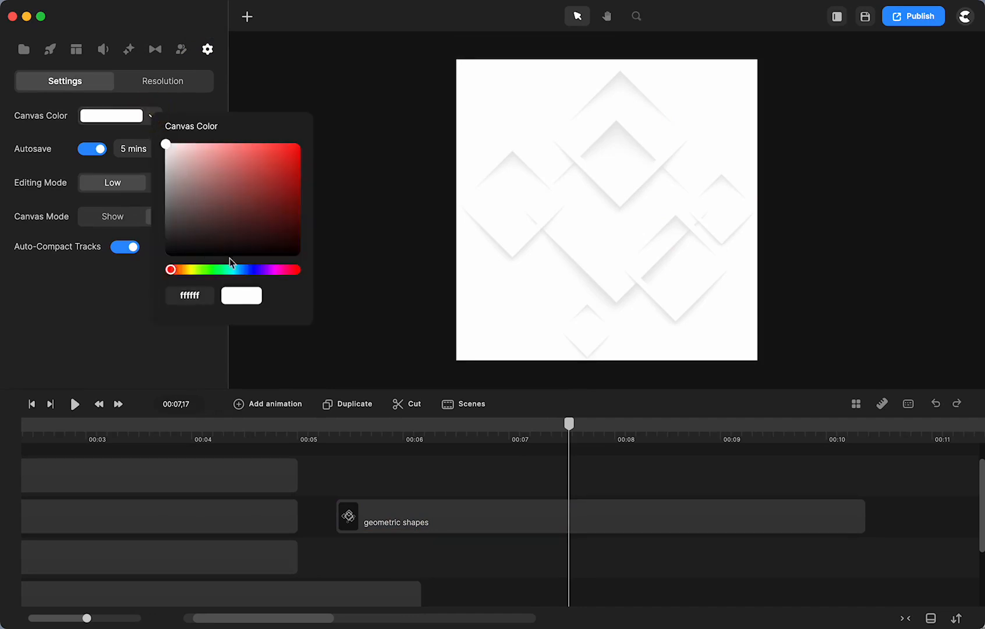
{"action": "left_click", "coordinate": [221, 270]}
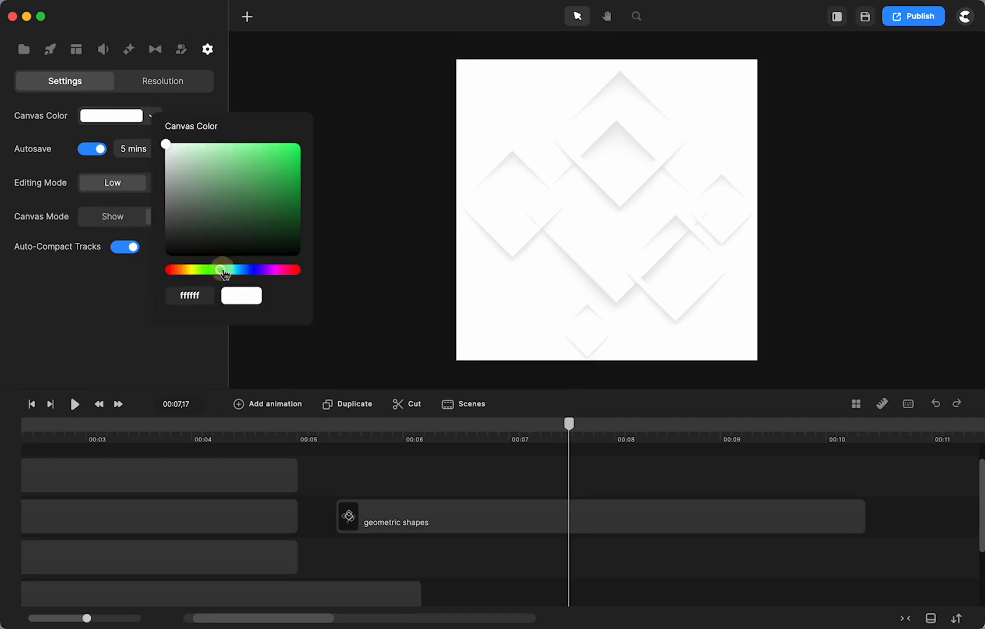
{"action": "left_click", "coordinate": [274, 207]}
{"action": "left_click_drag", "start_coordinate": [274, 207], "coordinate": [279, 211]}
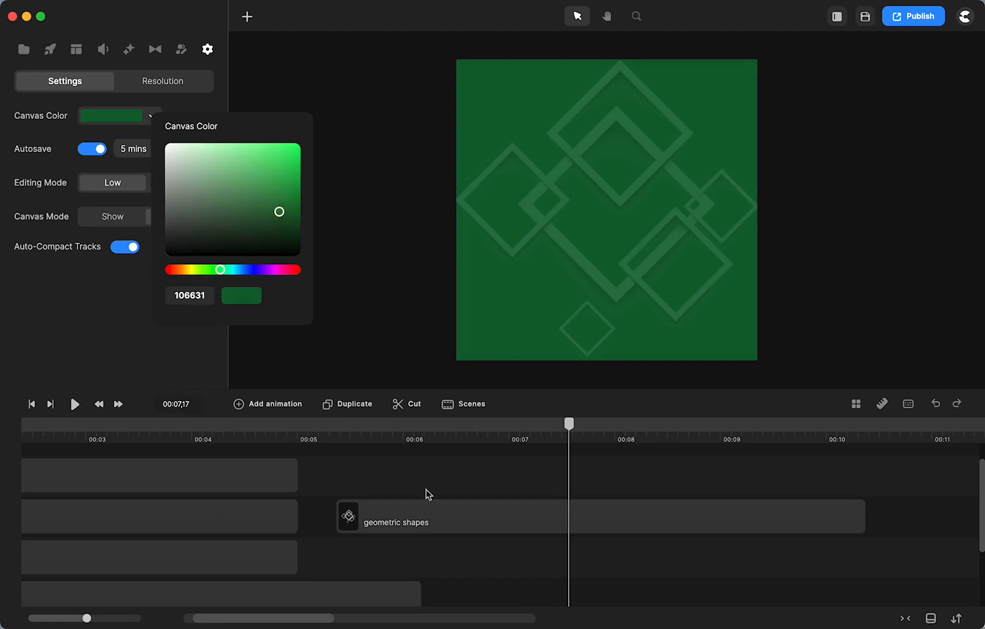
- Reduce the geometric shapes clip's opacity to 17%
{"action": "left_click", "coordinate": [435, 520]}
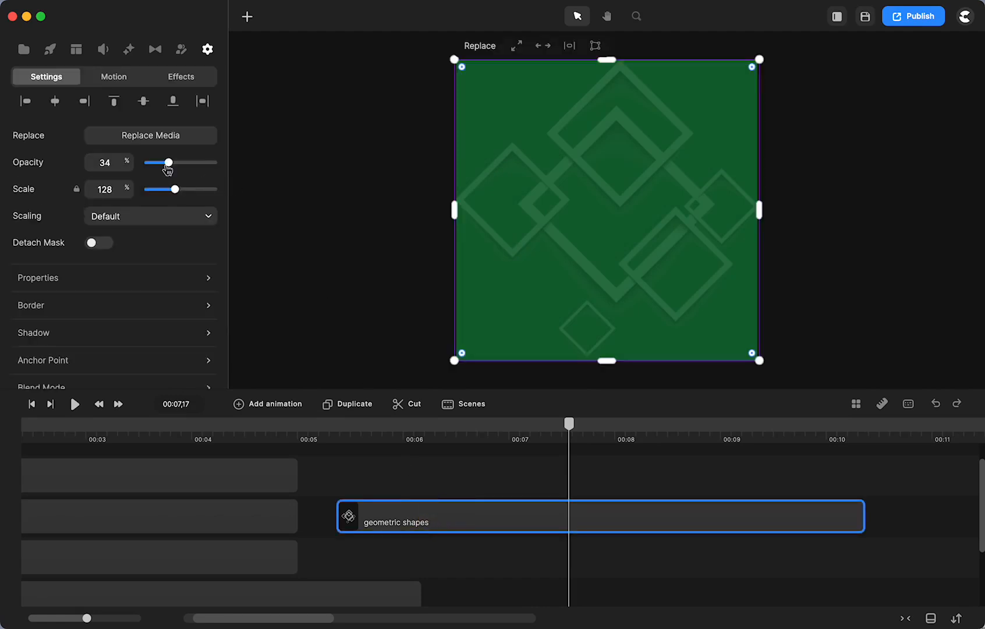
{"action": "left_click_drag", "start_coordinate": [167, 165], "coordinate": [158, 165]}
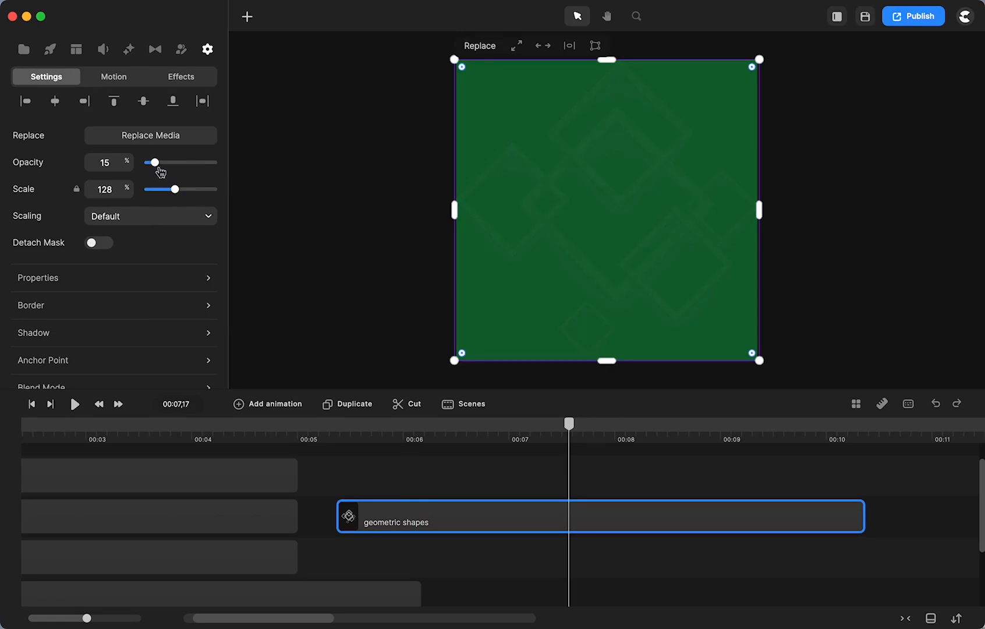
{"action": "left_click_drag", "start_coordinate": [160, 172], "coordinate": [163, 172]}
{"action": "left_click_drag", "start_coordinate": [153, 162], "coordinate": [153, 163]}
- Move the geometric shapes clip earlier onto the lowest track, and shift the polka dot clip to start at about 6 s
{"action": "scroll", "coordinate": [399, 518], "scroll_direction": "down", "scroll_amount": 2}
{"action": "left_click_drag", "start_coordinate": [448, 478], "coordinate": [65, 589]}
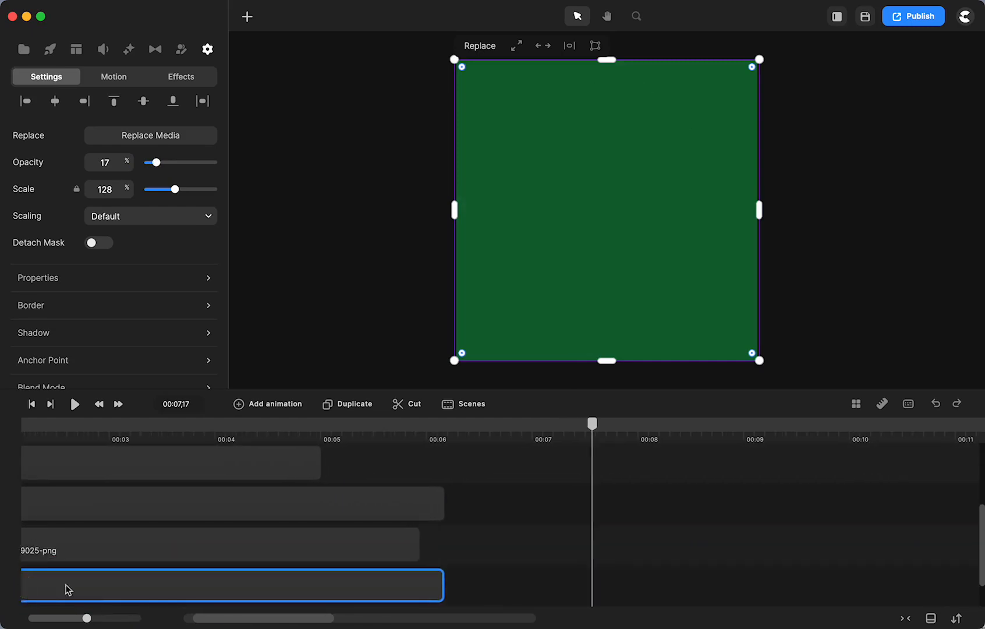
{"action": "left_click_drag", "start_coordinate": [241, 505], "coordinate": [750, 465]}
{"action": "scroll", "coordinate": [525, 521], "scroll_direction": "right", "scroll_amount": 7}
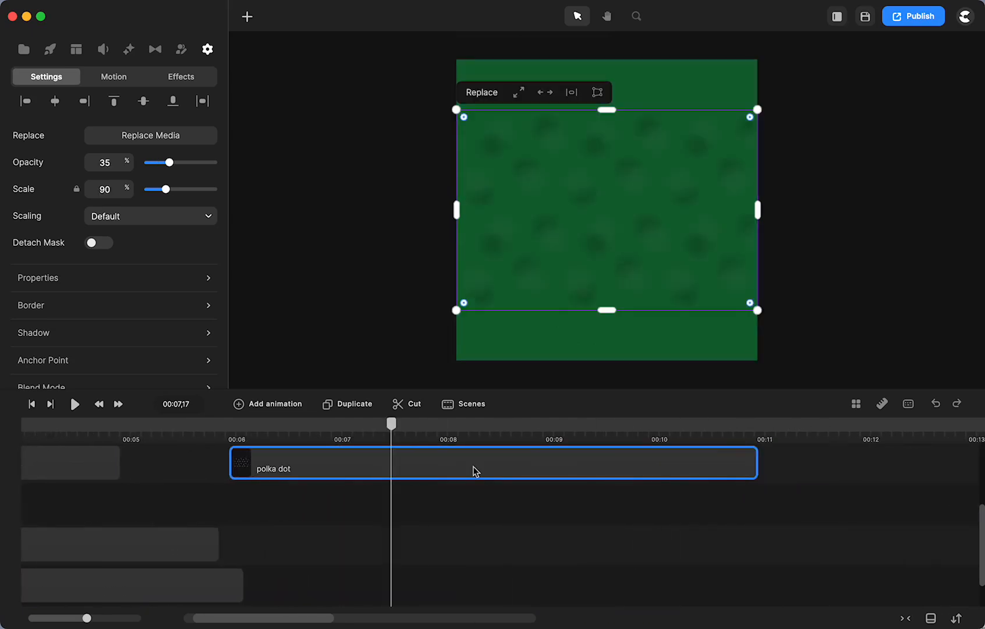
- Set the canvas color to pale green dee8e2 behind the polka dots
{"action": "left_click", "coordinate": [297, 162]}
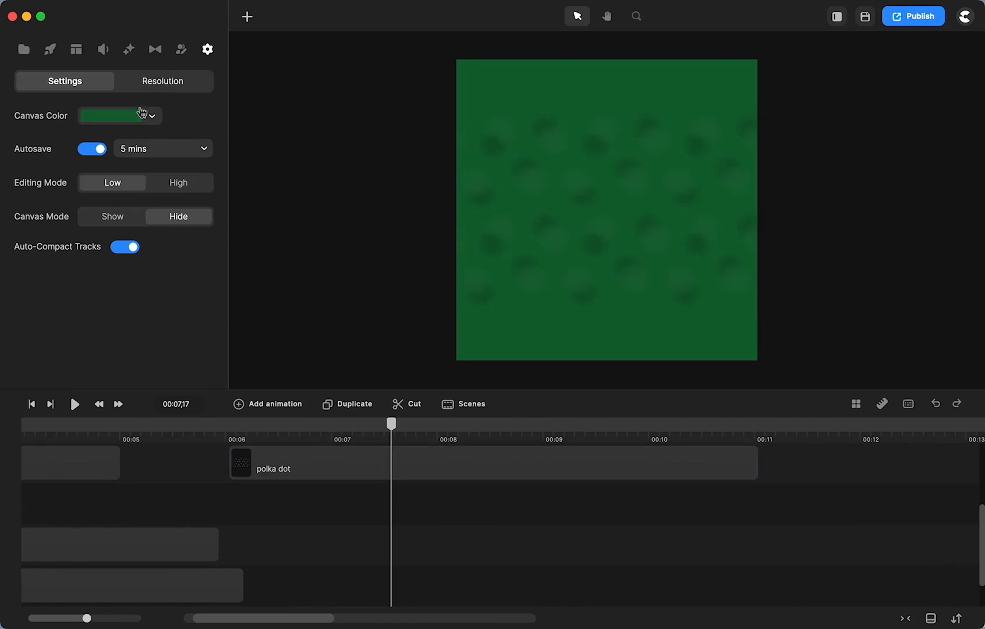
{"action": "left_click", "coordinate": [150, 112]}
{"action": "left_click", "coordinate": [172, 153]}
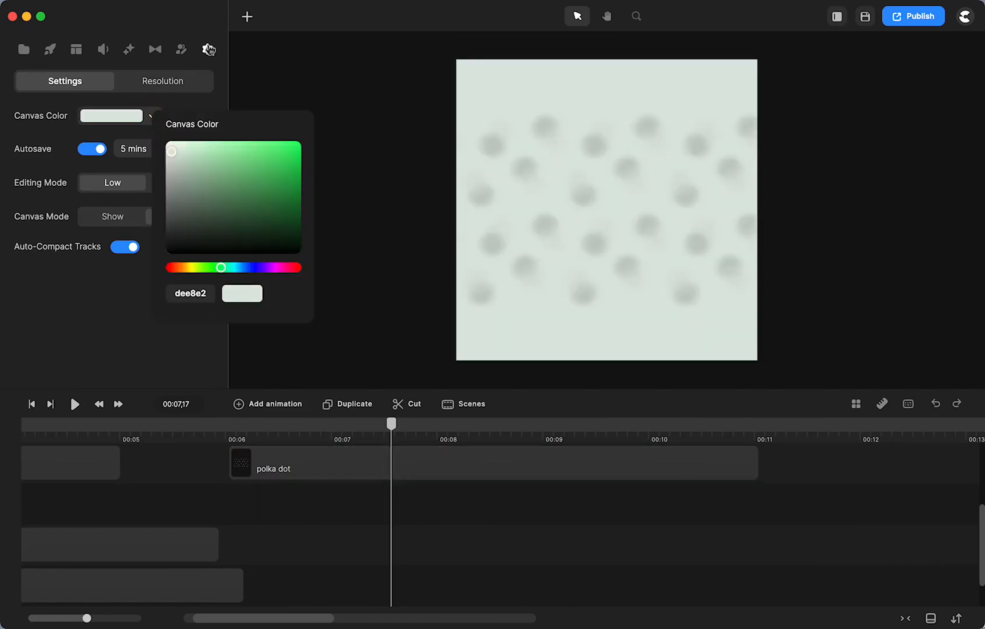
- Change the project resolution to Standard 1920 × 1080
{"action": "left_click", "coordinate": [172, 83]}
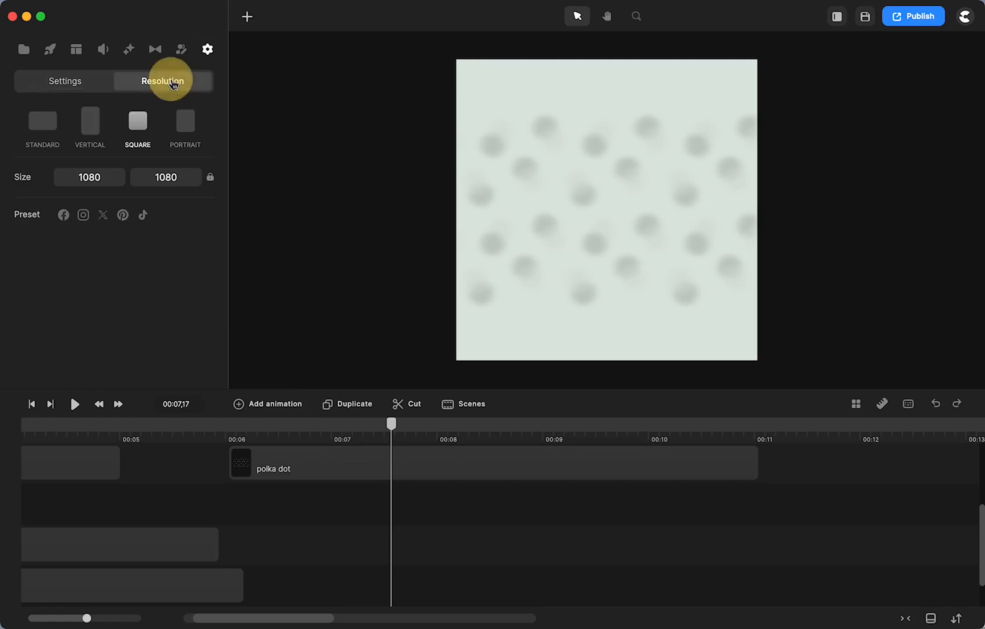
{"action": "left_click", "coordinate": [41, 122]}
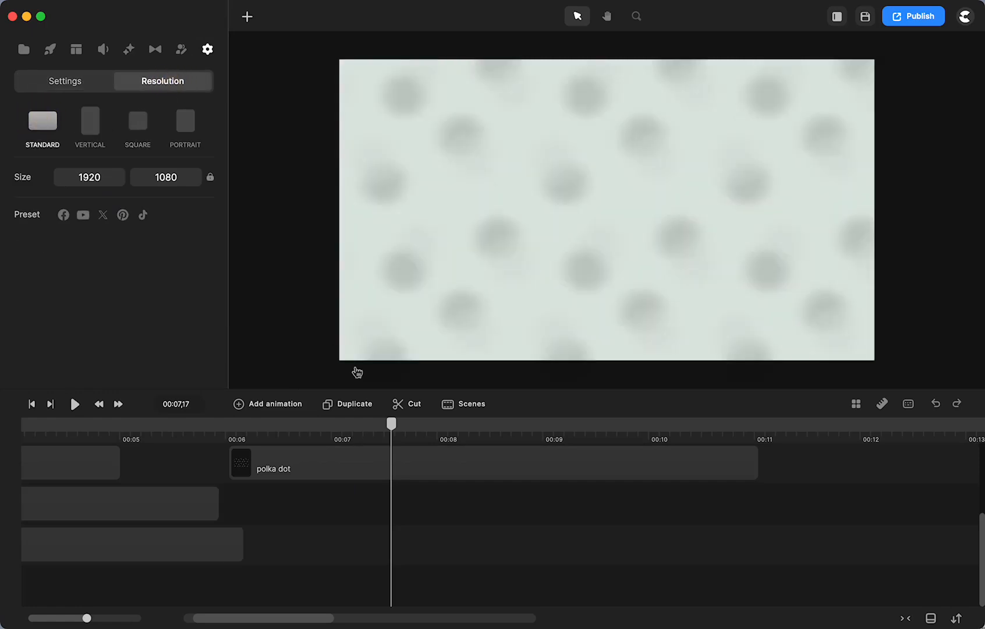
{"action": "scroll", "coordinate": [334, 464], "scroll_direction": "up", "scroll_amount": 1}
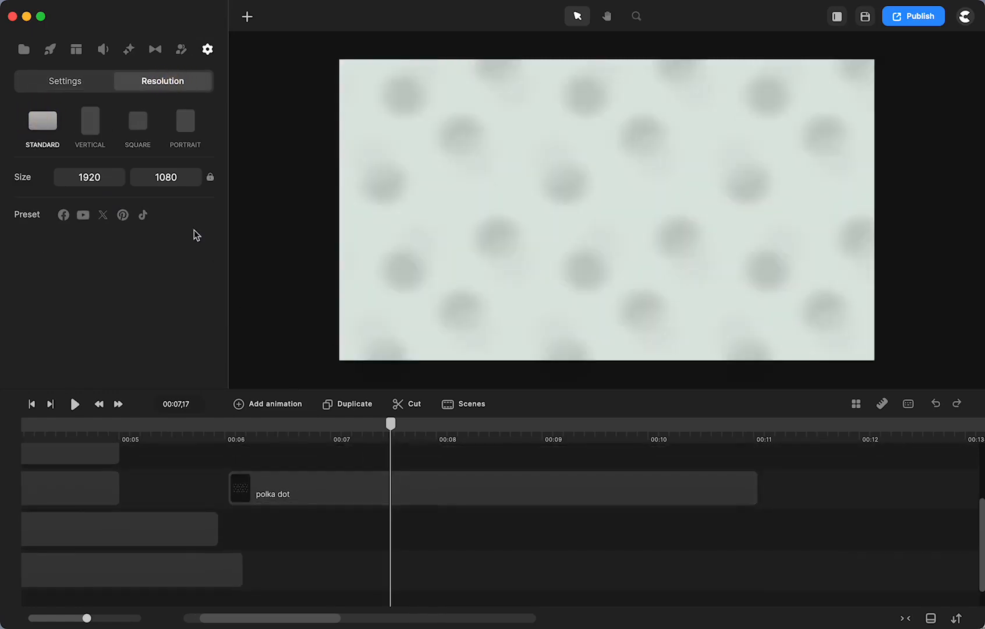
- Raise the polka dot clip's opacity to full, and switch its Blur effect off and back on to compare
{"action": "left_click", "coordinate": [311, 501]}
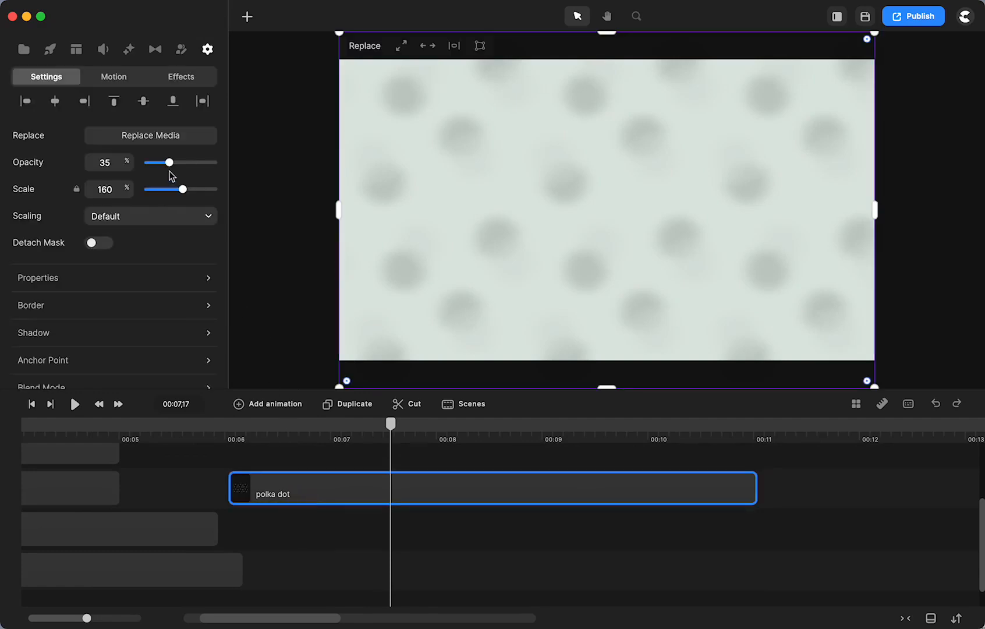
{"action": "left_click_drag", "start_coordinate": [169, 162], "coordinate": [238, 168]}
{"action": "left_click", "coordinate": [181, 78]}
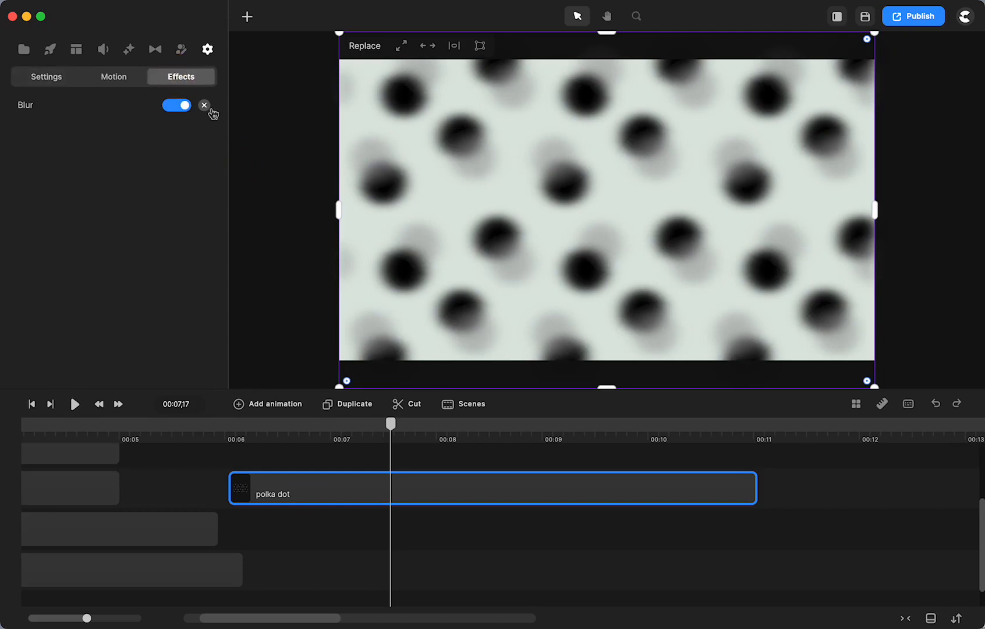
{"action": "left_click", "coordinate": [187, 107]}
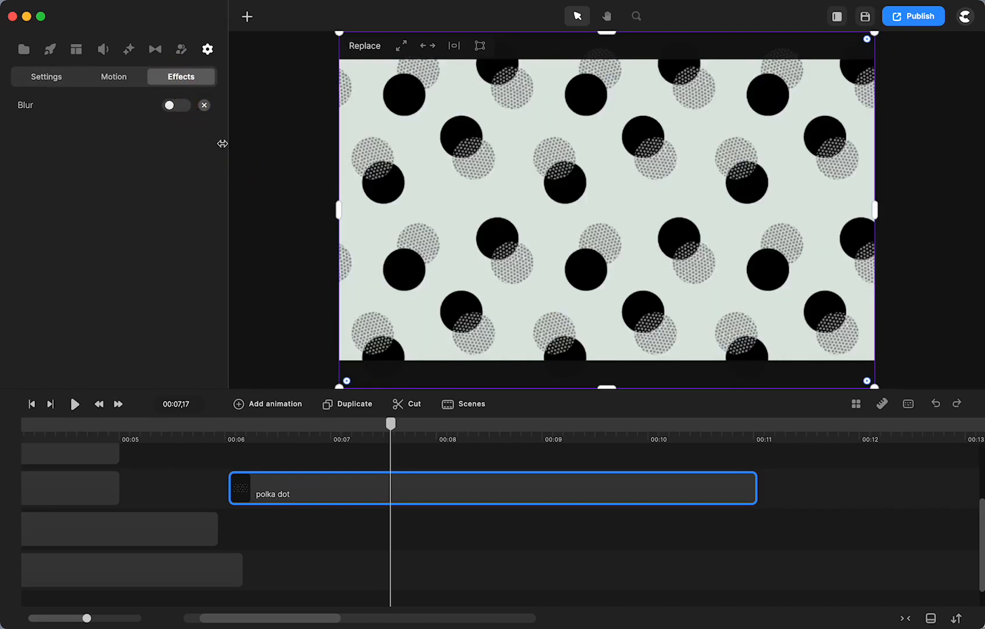
{"action": "left_click", "coordinate": [171, 107]}
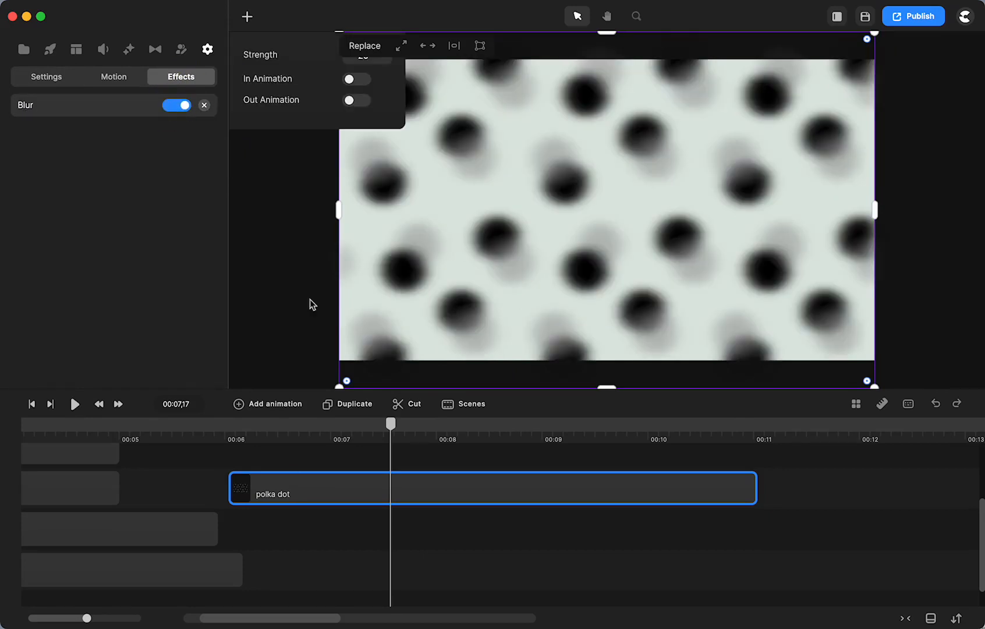
{"action": "left_click", "coordinate": [268, 188]}
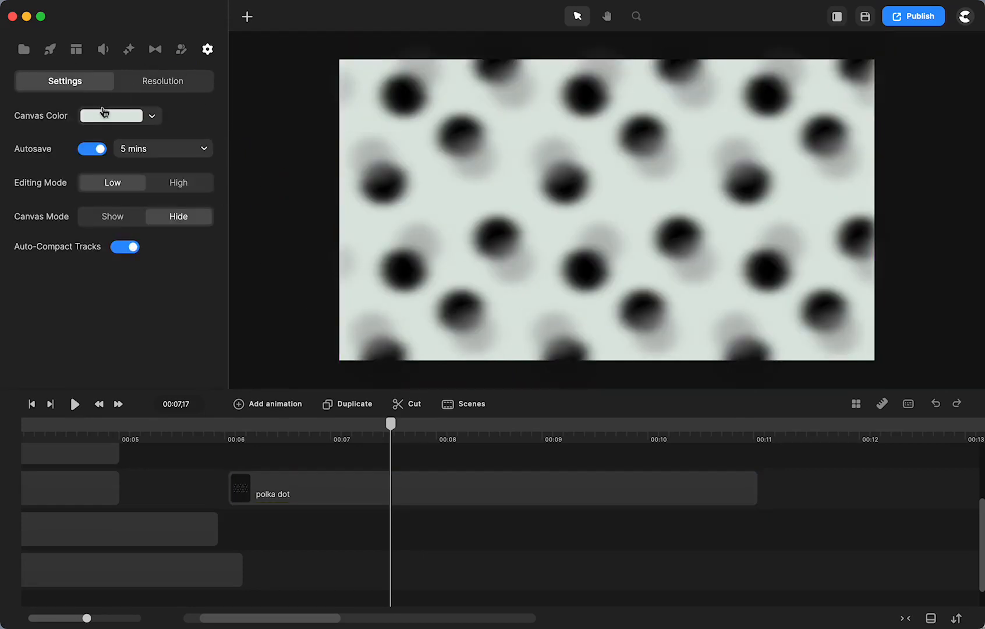
- Lower the polka dot clip's opacity to 37%
{"action": "left_click", "coordinate": [310, 497]}
{"action": "left_click_drag", "start_coordinate": [216, 165], "coordinate": [176, 167]}
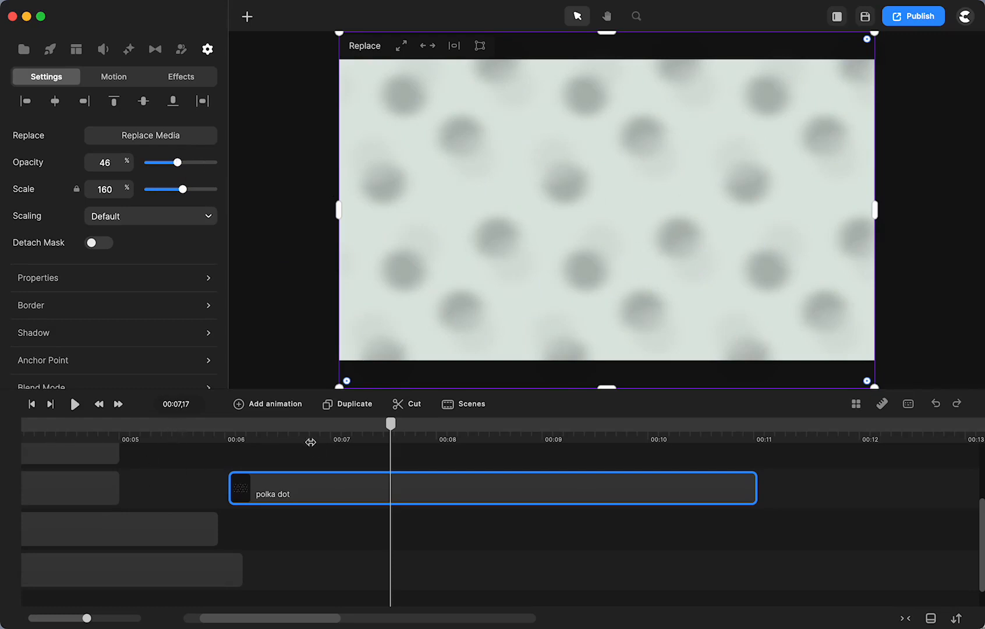
{"action": "mouse_move", "coordinate": [392, 430]}
{"action": "left_mouse_down"}
{"action": "mouse_move", "coordinate": [329, 428]}
{"action": "mouse_move", "coordinate": [404, 429]}
{"action": "left_mouse_up"}
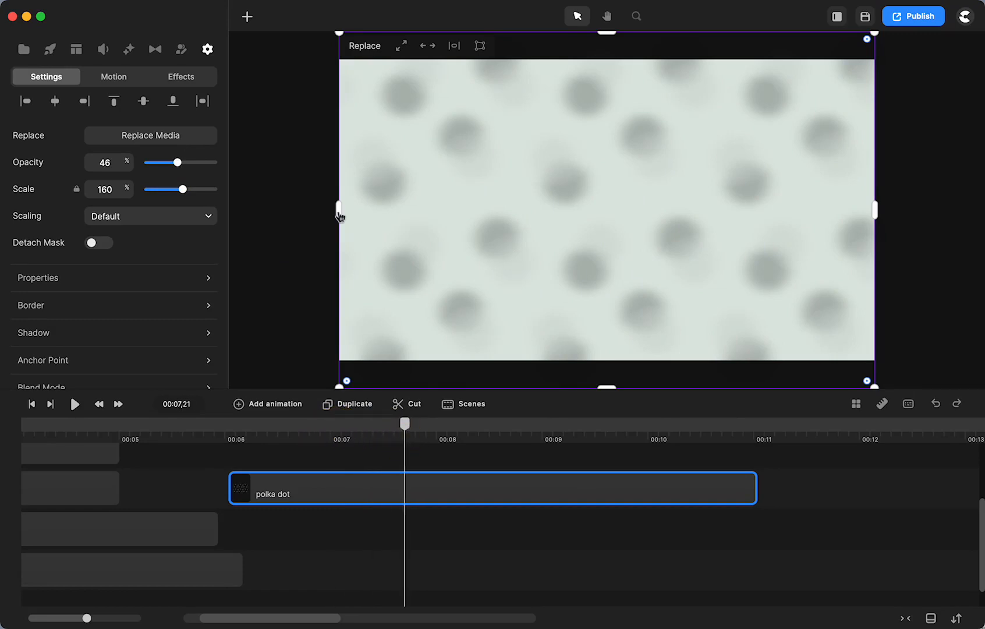
{"action": "left_click_drag", "start_coordinate": [176, 165], "coordinate": [172, 164]}
{"action": "left_click", "coordinate": [268, 110]}
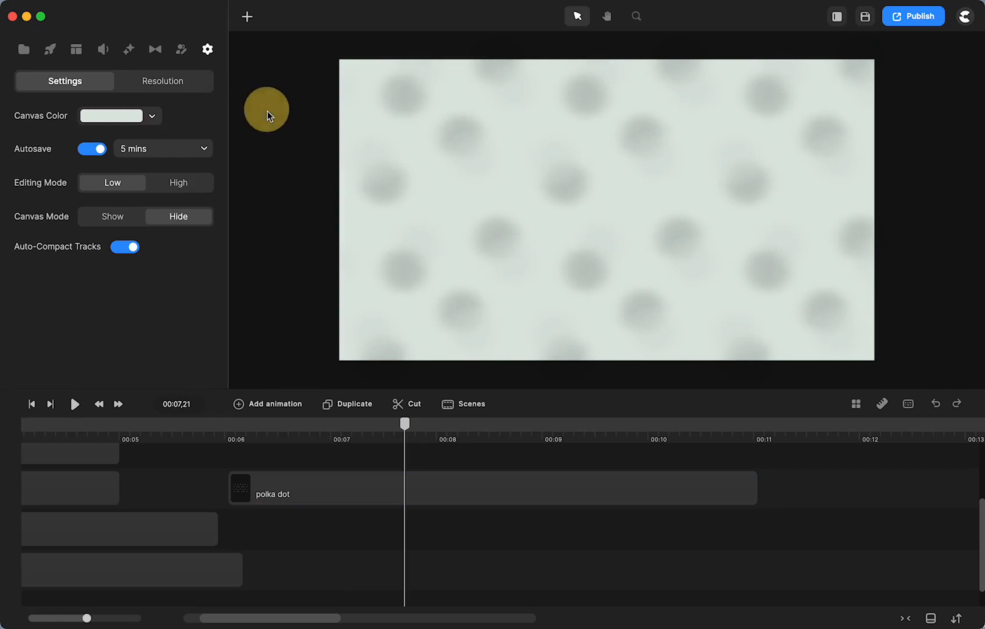
- Set the canvas color to muted blue 7c89ba behind the polka dots
{"action": "left_click", "coordinate": [152, 119]}
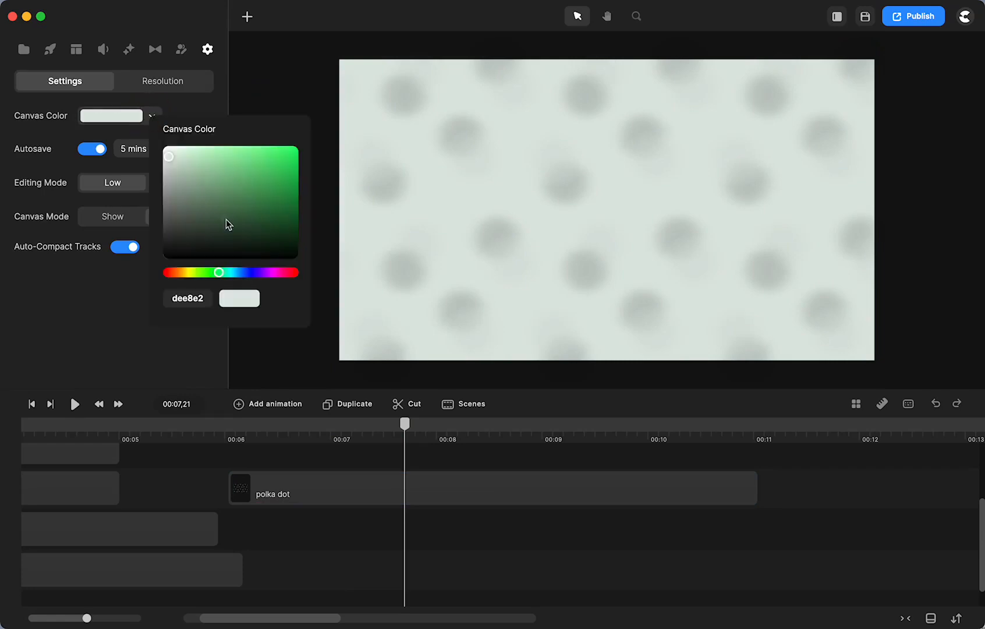
{"action": "mouse_move", "coordinate": [226, 219]}
{"action": "left_mouse_down"}
{"action": "mouse_move", "coordinate": [221, 201]}
{"action": "mouse_move", "coordinate": [209, 245]}
{"action": "mouse_move", "coordinate": [210, 177]}
{"action": "left_mouse_up"}
{"action": "left_click", "coordinate": [251, 272]}
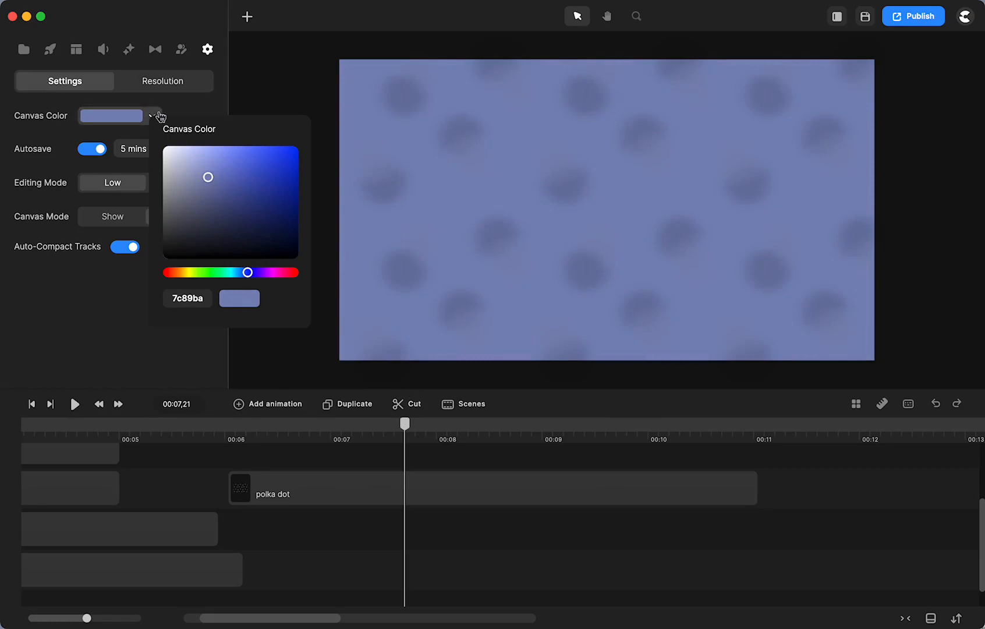
{"action": "left_click", "coordinate": [140, 118]}
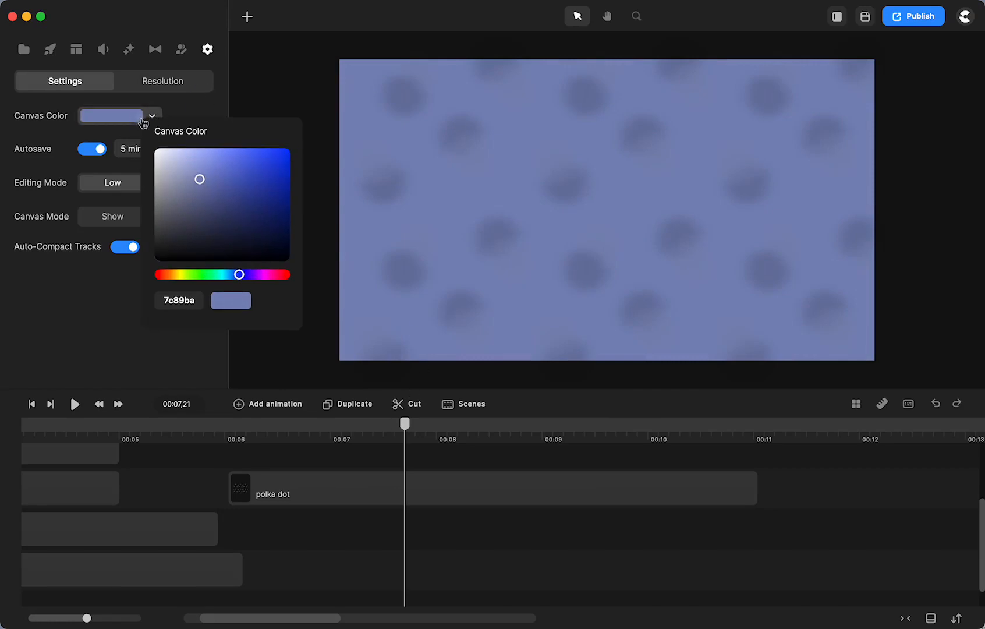
{"action": "left_click", "coordinate": [284, 92]}
- Try the Edge Feather effect on the polka dot clip and remove it again
{"action": "left_click", "coordinate": [129, 50]}
{"action": "scroll", "coordinate": [120, 211], "scroll_direction": "down", "scroll_amount": 4}
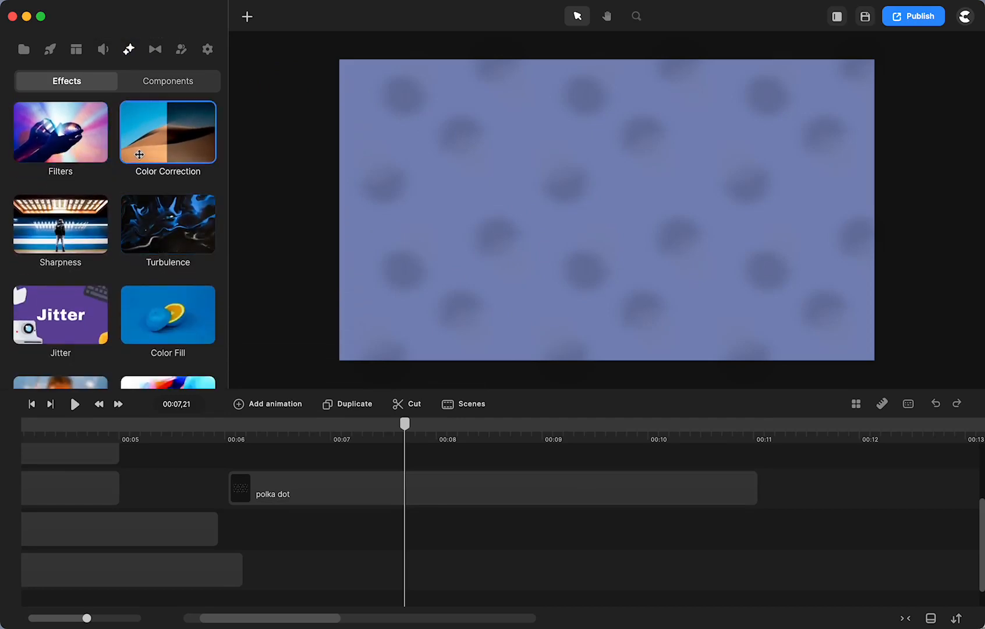
{"action": "scroll", "coordinate": [164, 160], "scroll_direction": "down", "scroll_amount": 3}
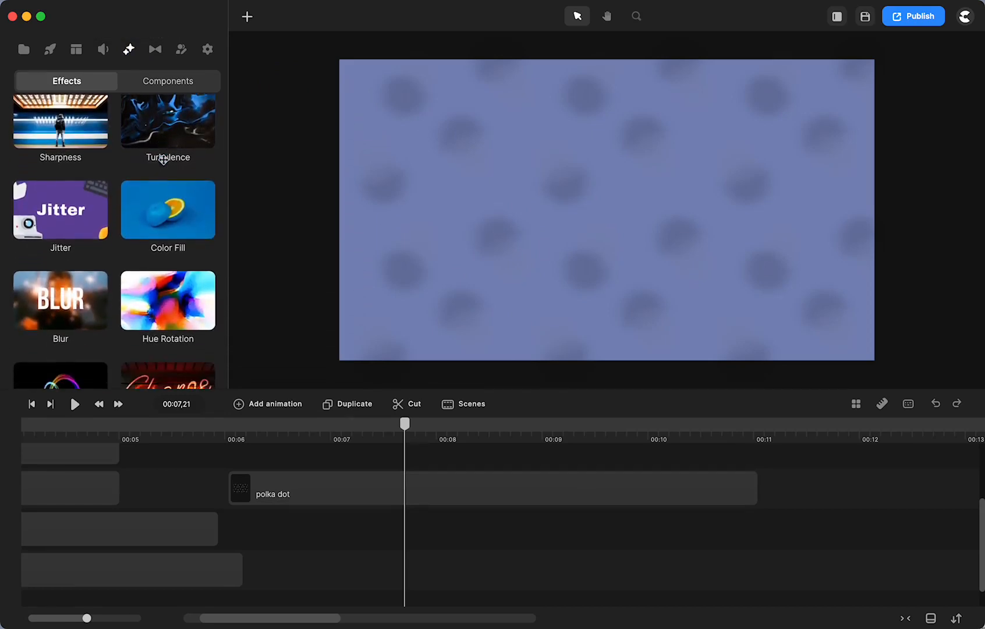
{"action": "scroll", "coordinate": [162, 246], "scroll_direction": "down", "scroll_amount": 1}
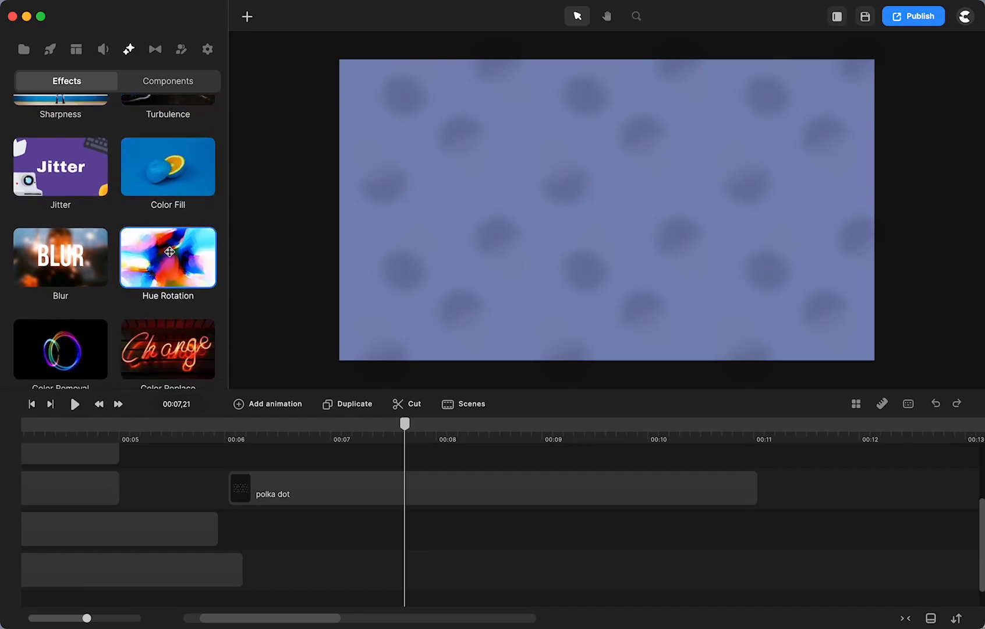
{"action": "scroll", "coordinate": [166, 250], "scroll_direction": "down", "scroll_amount": 3}
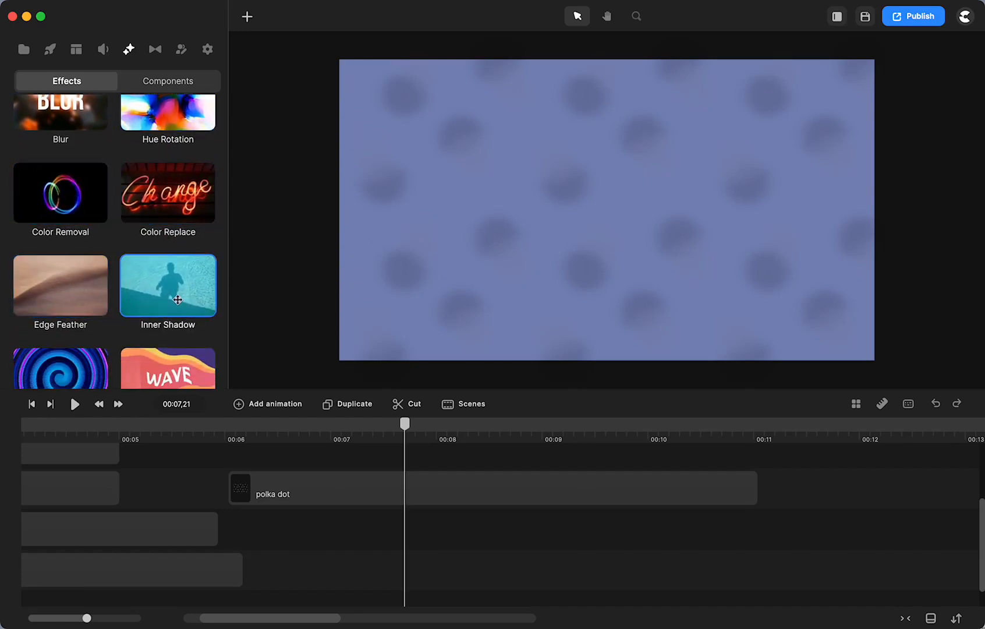
{"action": "scroll", "coordinate": [177, 298], "scroll_direction": "down", "scroll_amount": 2}
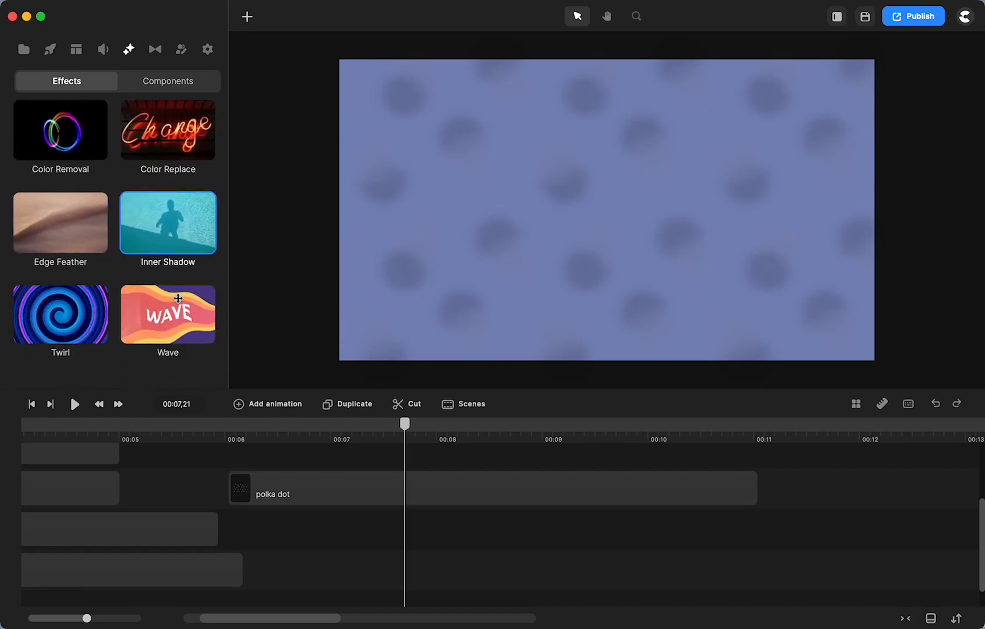
{"action": "left_click", "coordinate": [64, 238]}
{"action": "left_click_drag", "start_coordinate": [64, 238], "coordinate": [487, 229]}
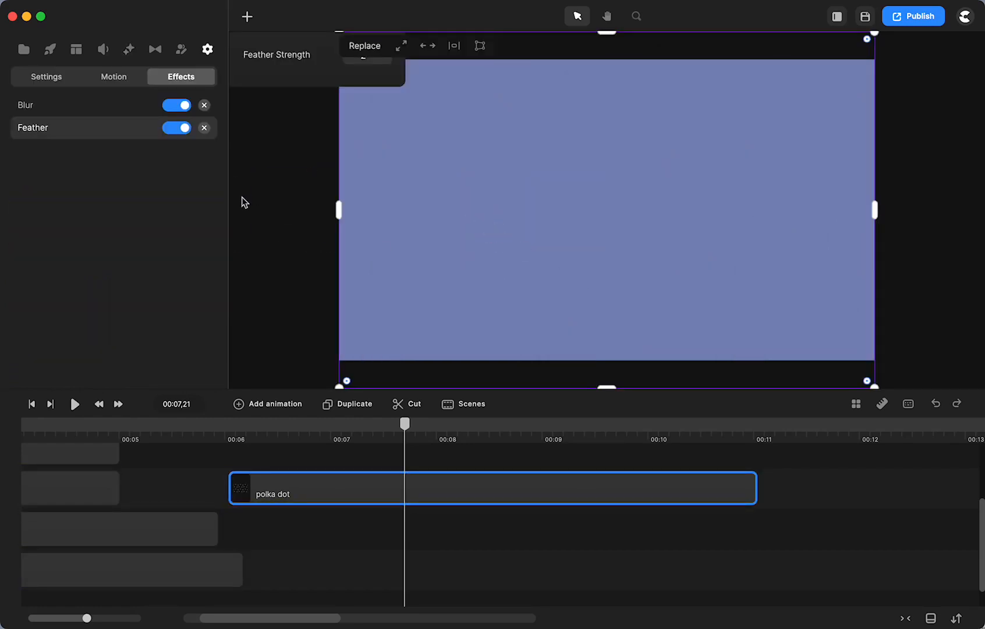
{"action": "left_click", "coordinate": [204, 128]}
- Move the carved flower image clip to start at about 6 s, and shift the polka dot clip to start at about 11 s
{"action": "left_click_drag", "start_coordinate": [503, 523], "coordinate": [661, 533]}
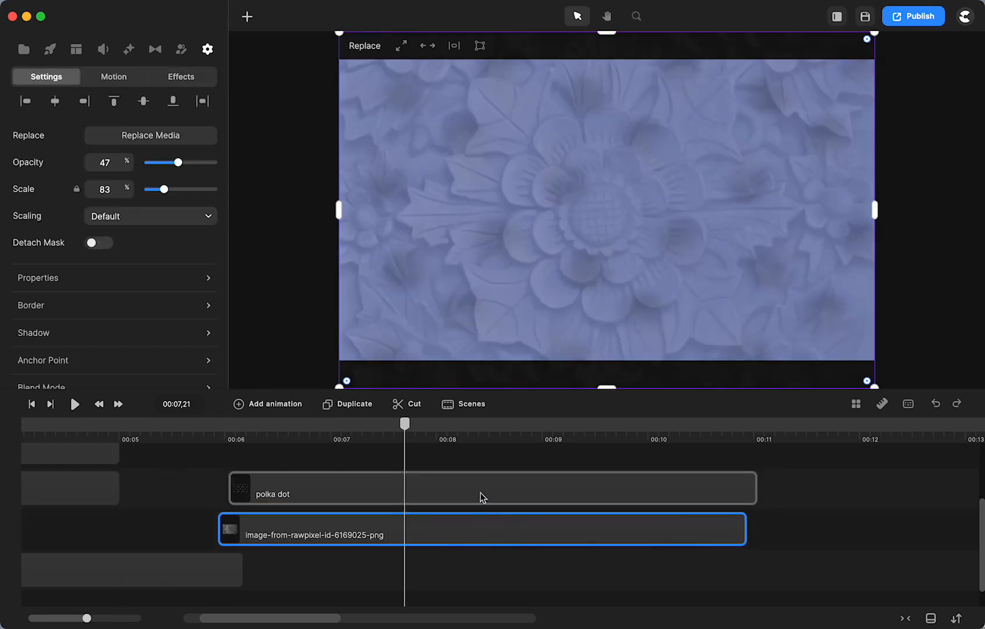
{"action": "left_click_drag", "start_coordinate": [482, 497], "coordinate": [967, 495]}
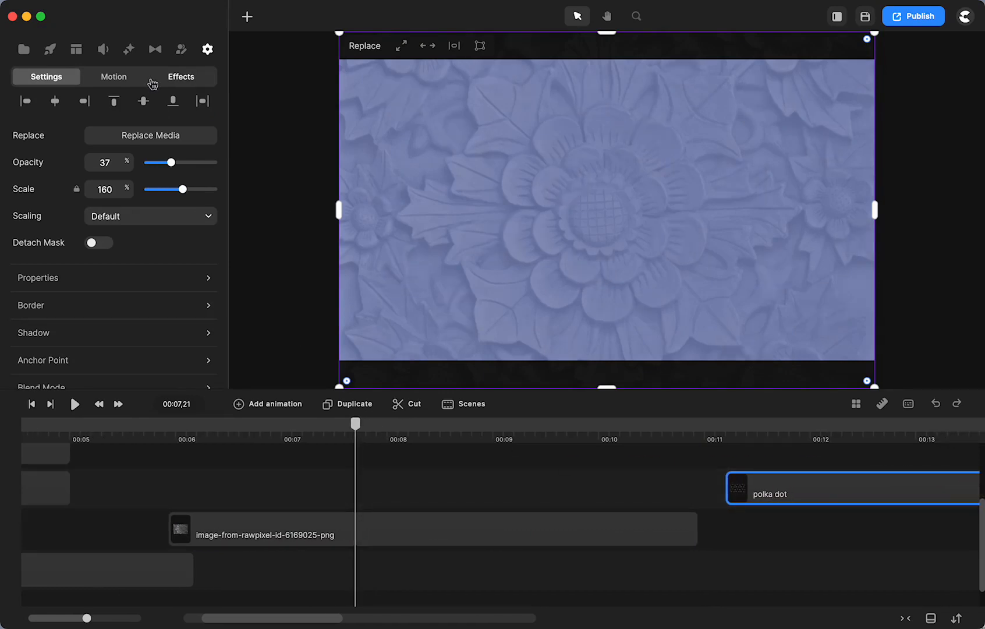
- Try the Edge Feather effect on the carved flower image clip and remove it again
{"action": "left_click", "coordinate": [128, 52]}
{"action": "scroll", "coordinate": [74, 306], "scroll_direction": "down", "scroll_amount": 5}
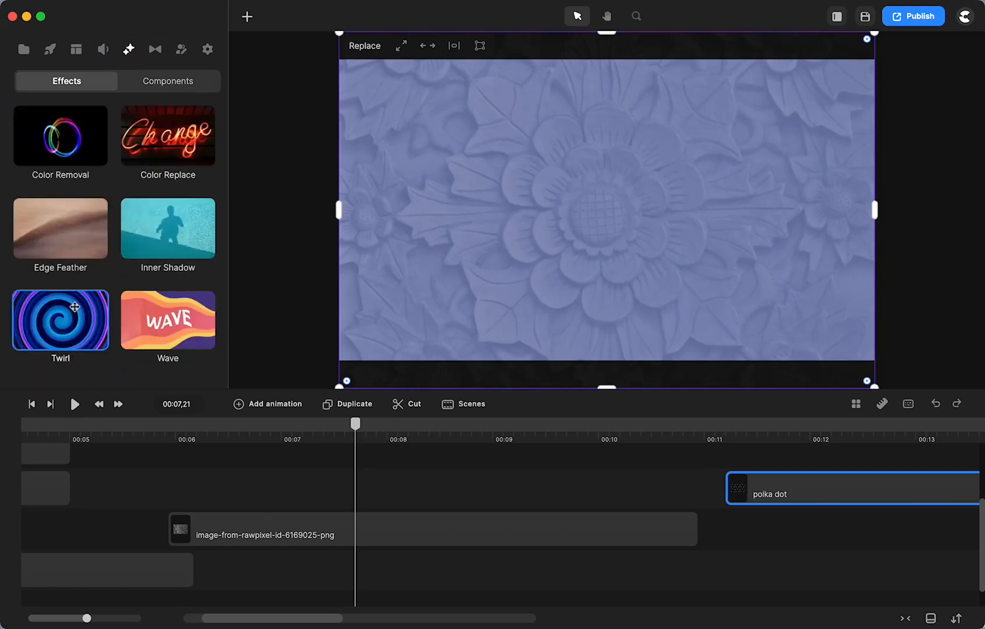
{"action": "left_click_drag", "start_coordinate": [45, 230], "coordinate": [594, 201]}
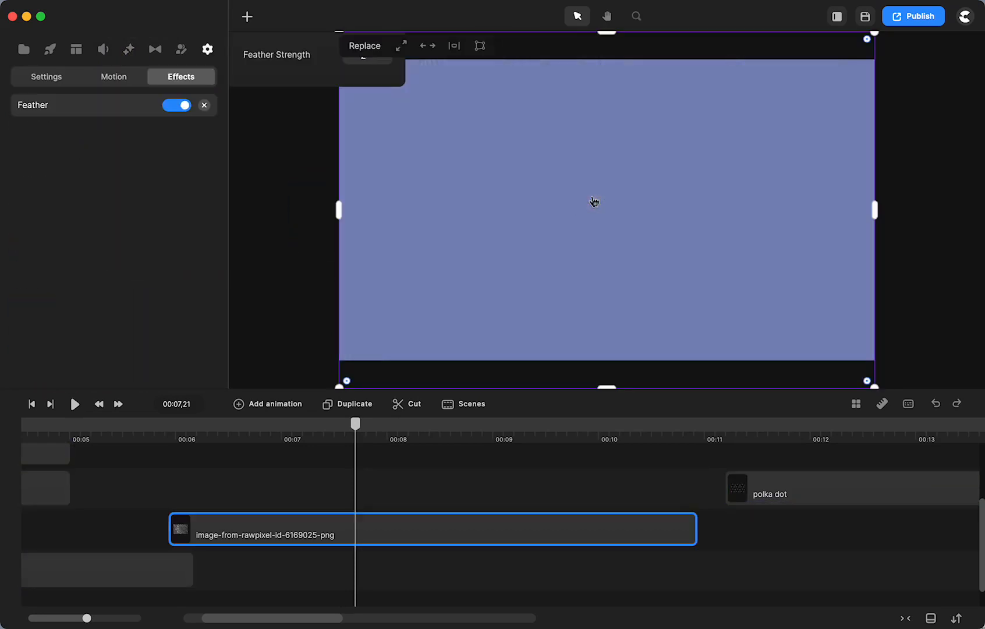
{"action": "left_click", "coordinate": [204, 106]}
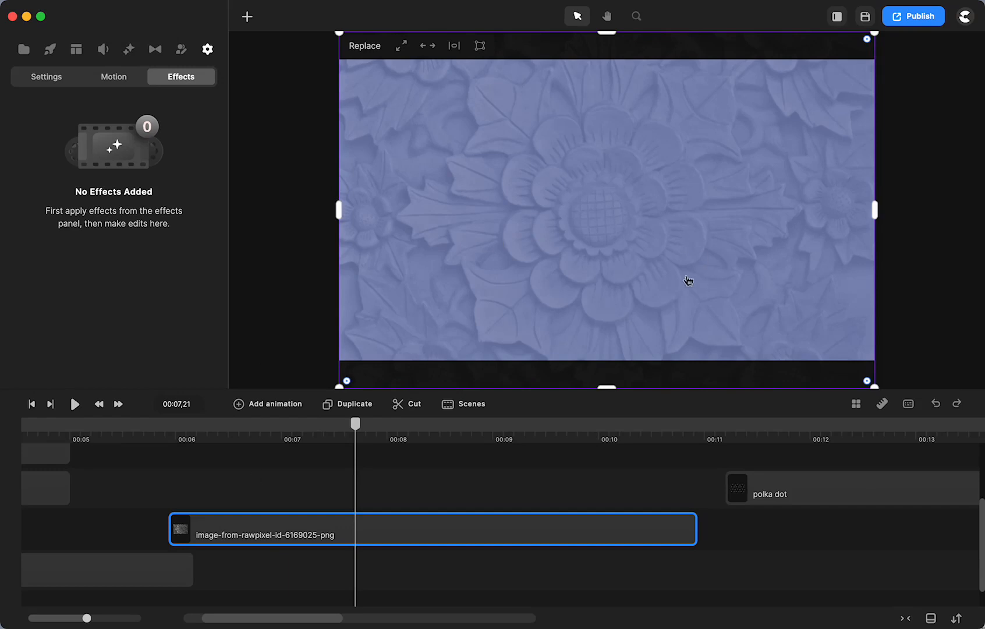
- Select the carved flower image clip for an opacity adjustment
{"action": "left_click", "coordinate": [398, 477]}
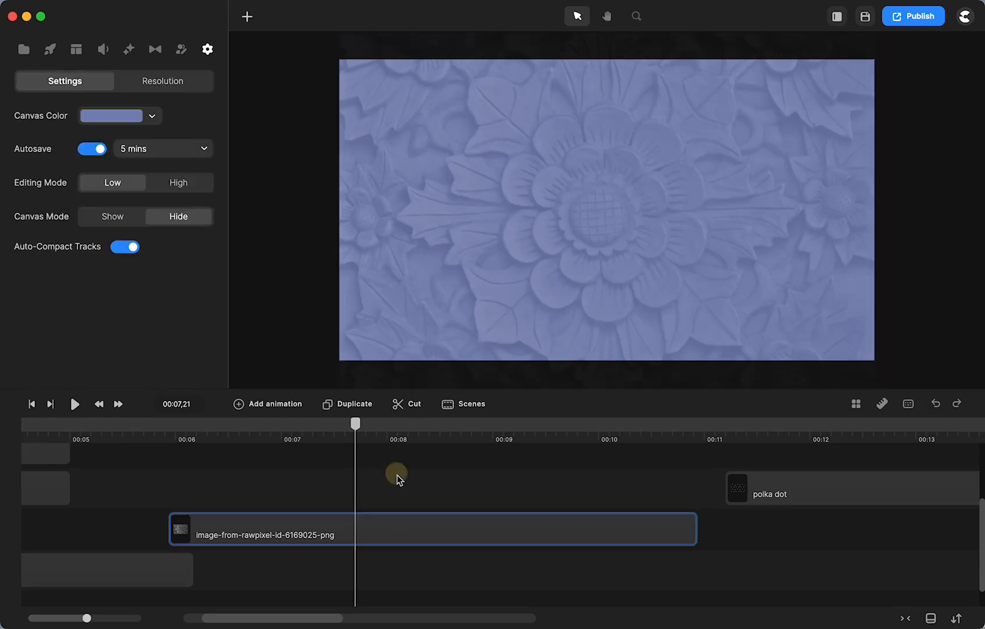
{"action": "left_click", "coordinate": [400, 536]}
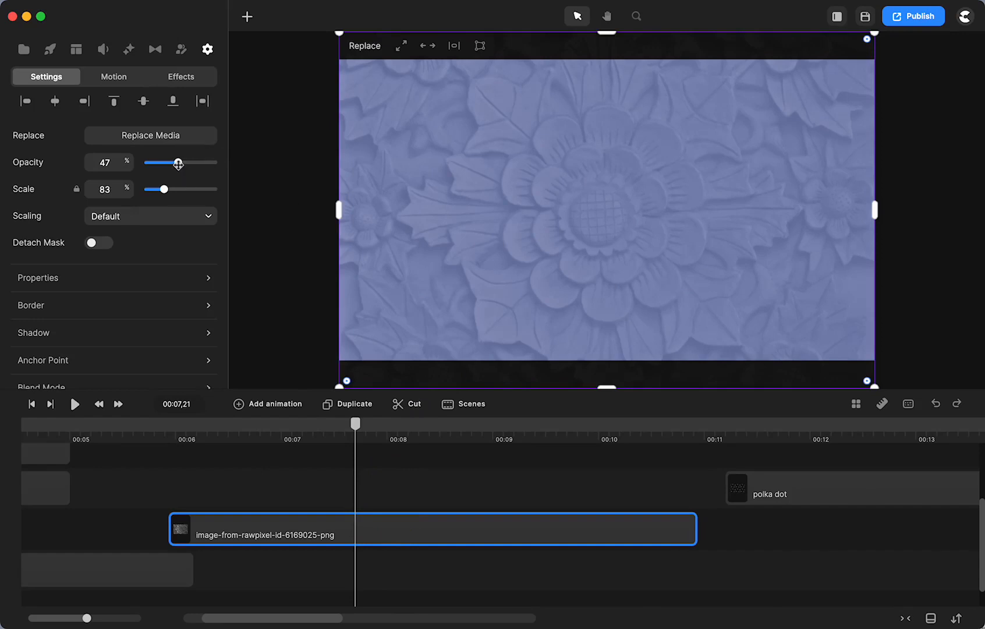